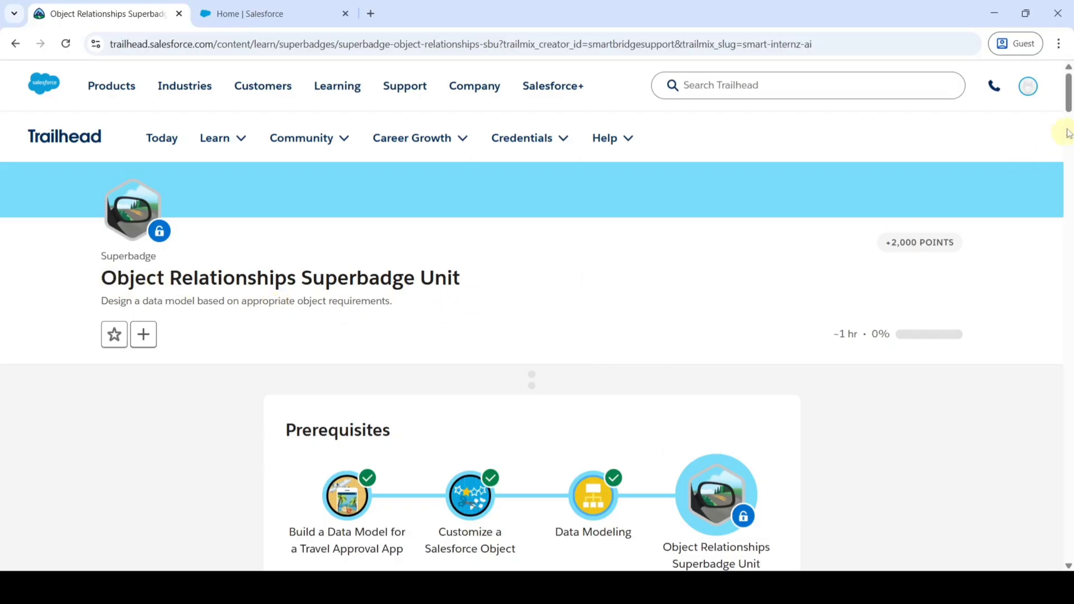
Launch the hands-on org from Trailhead and open its Setup home.
left_click_drag(1068, 95, 1055, 539)
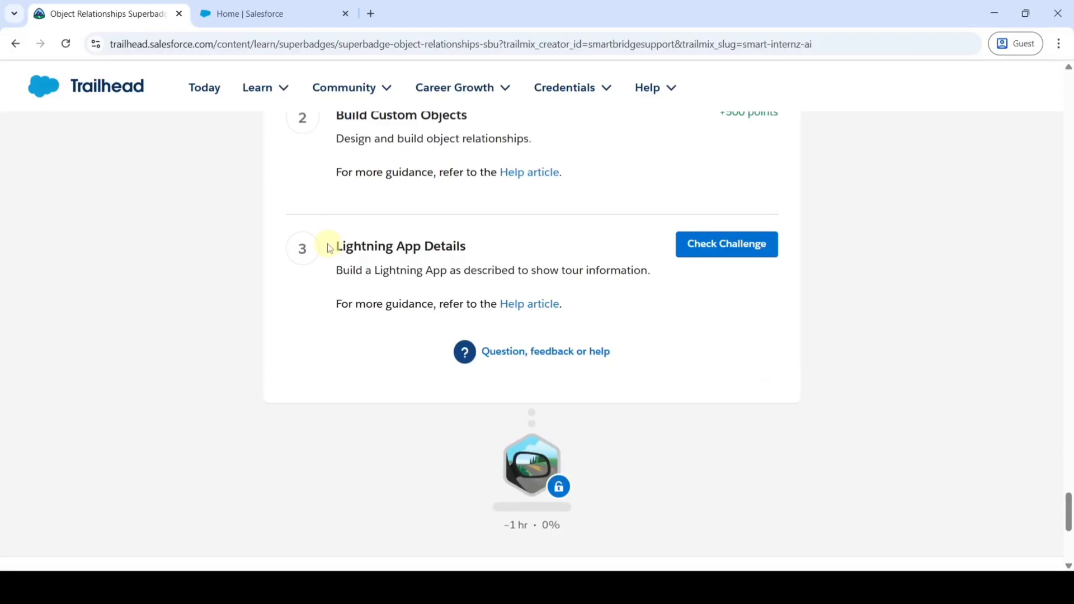
scroll(450, 258, "up", 7)
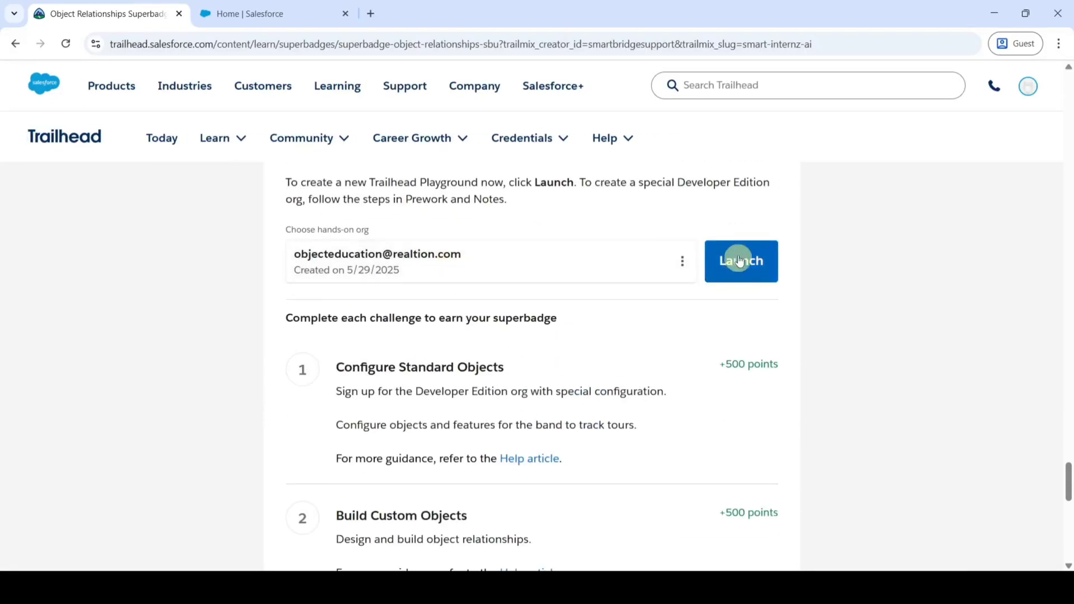
left_click(730, 268)
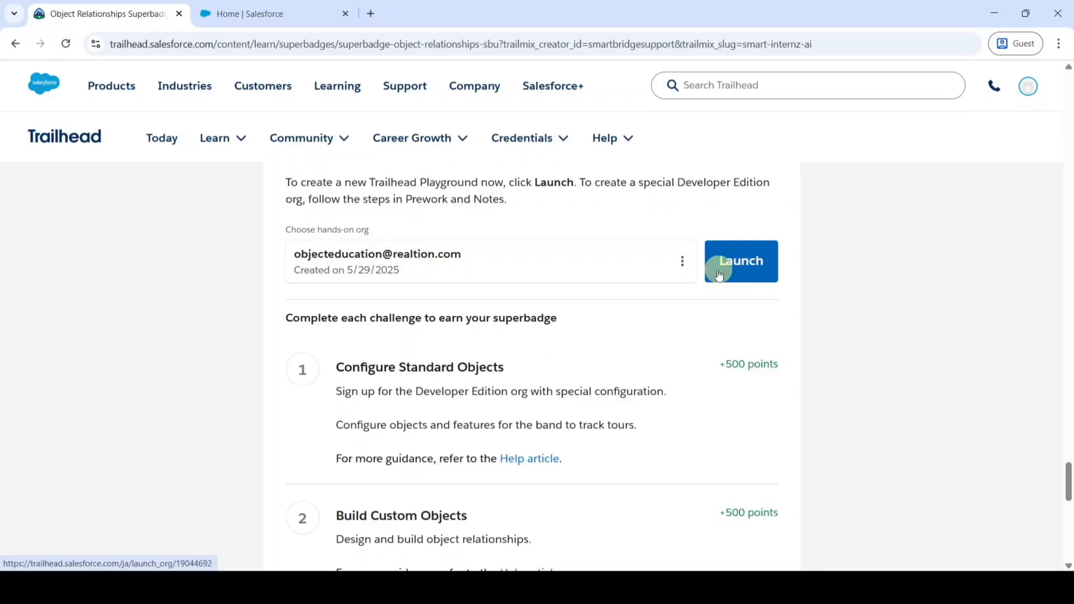
left_click(267, 13)
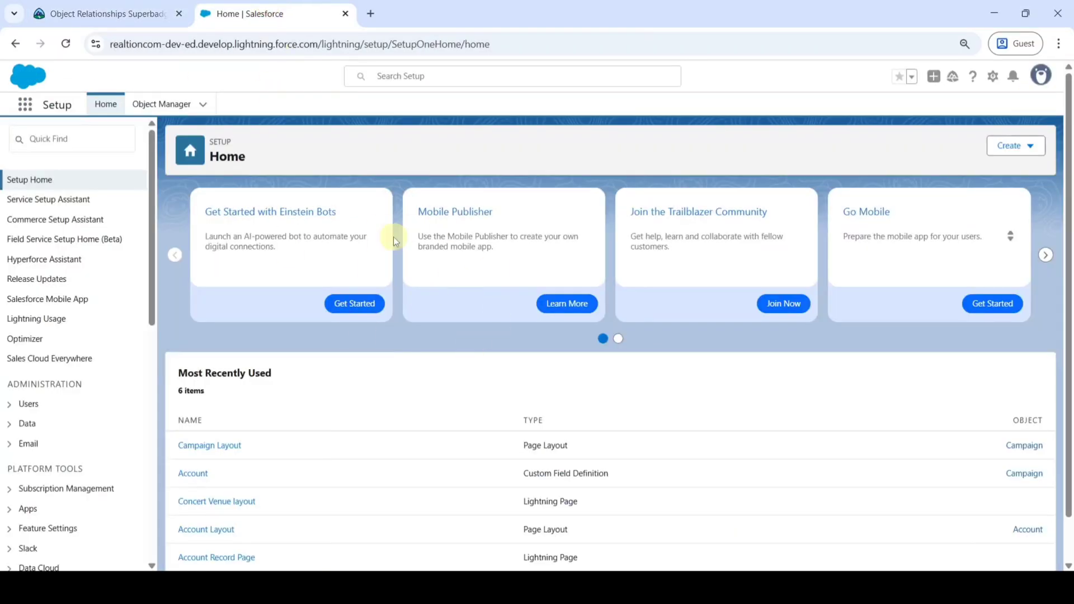
Review the World Tour Manager App requirements table in Trailhead, then return to Setup home.
left_click(120, 12)
scroll(361, 309, "up", 10)
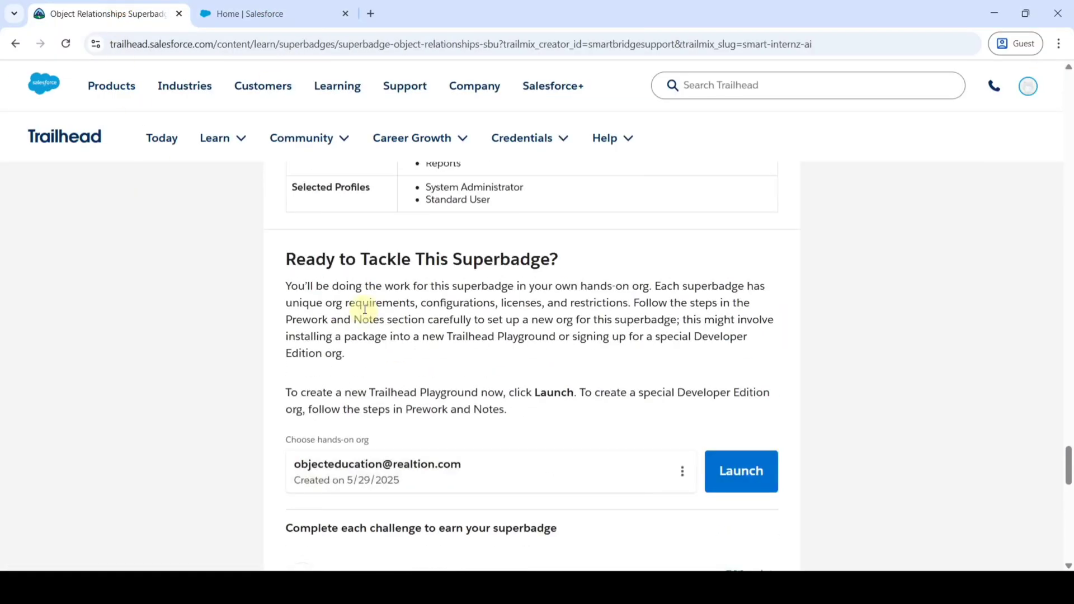
scroll(382, 327, "up", 1)
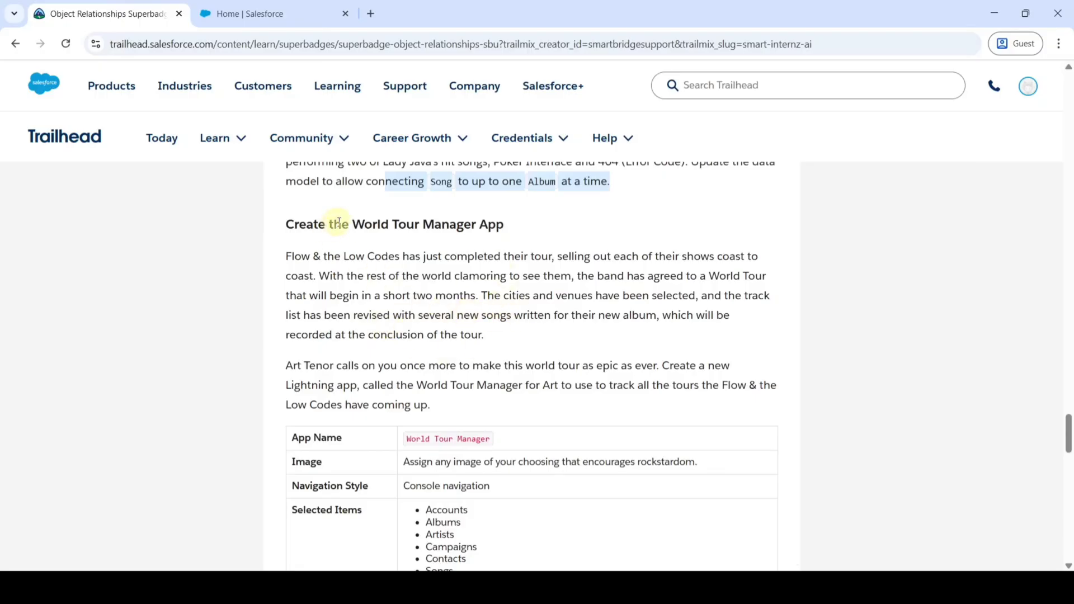
left_click_drag(352, 224, 505, 224)
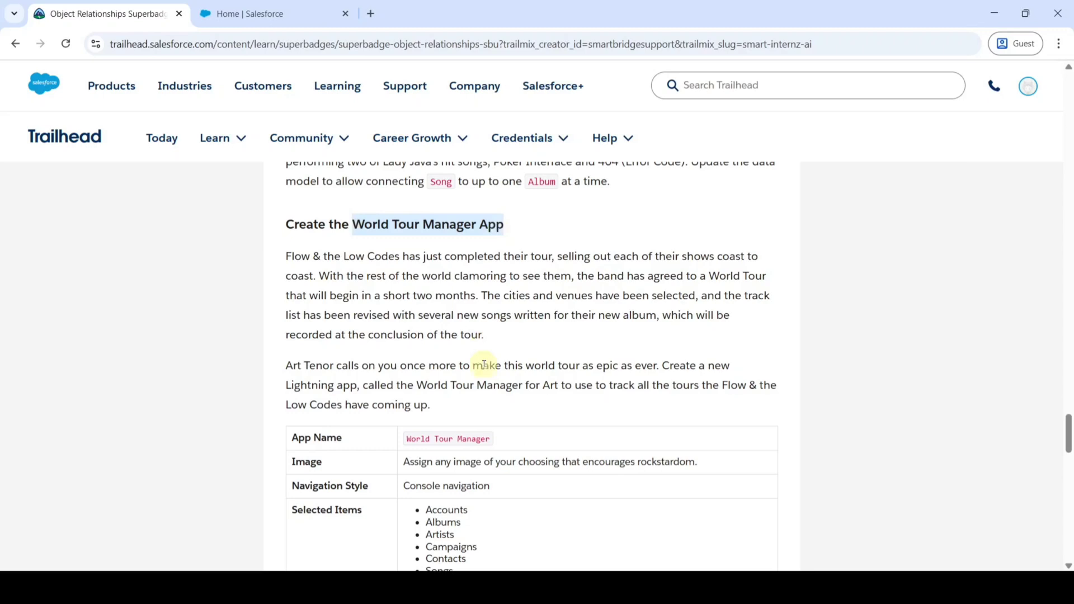
scroll(485, 365, "down", 2)
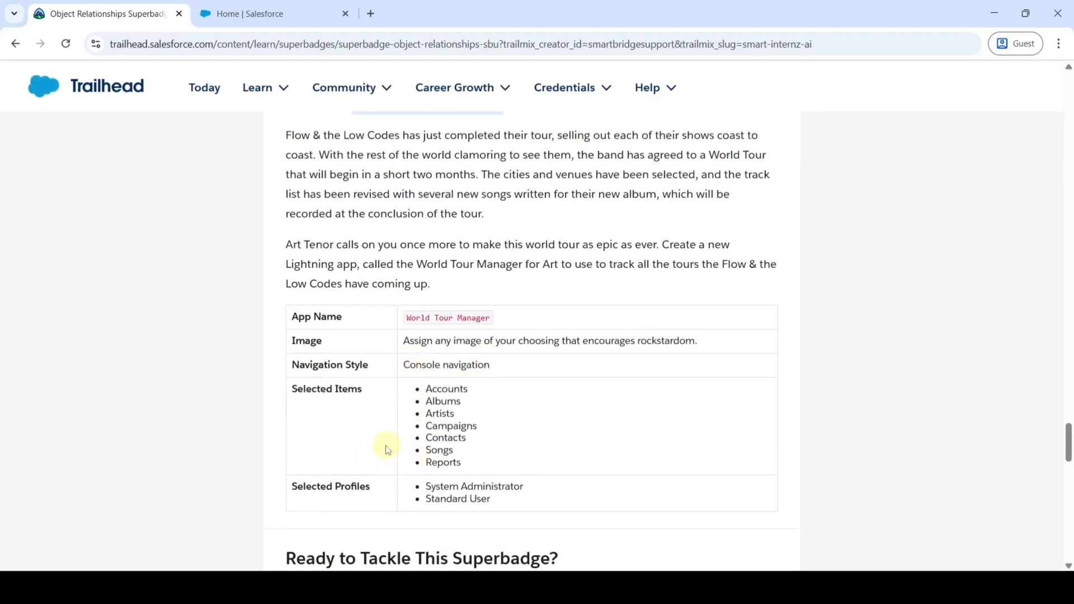
left_click(232, 5)
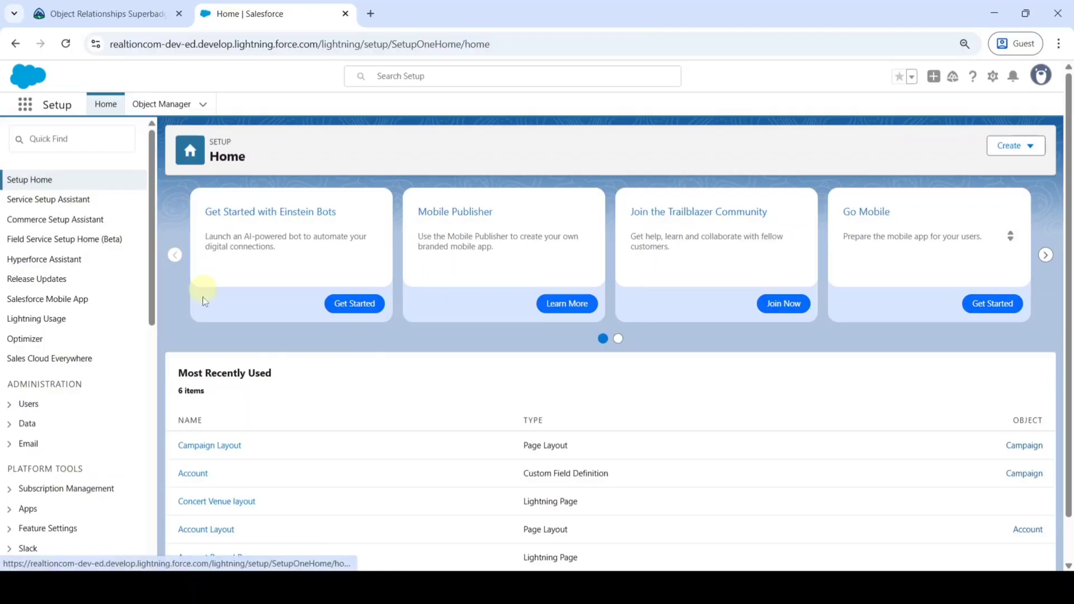
Search Quick Find for 'app mana' and open App Manager under Apps.
left_click(58, 137)
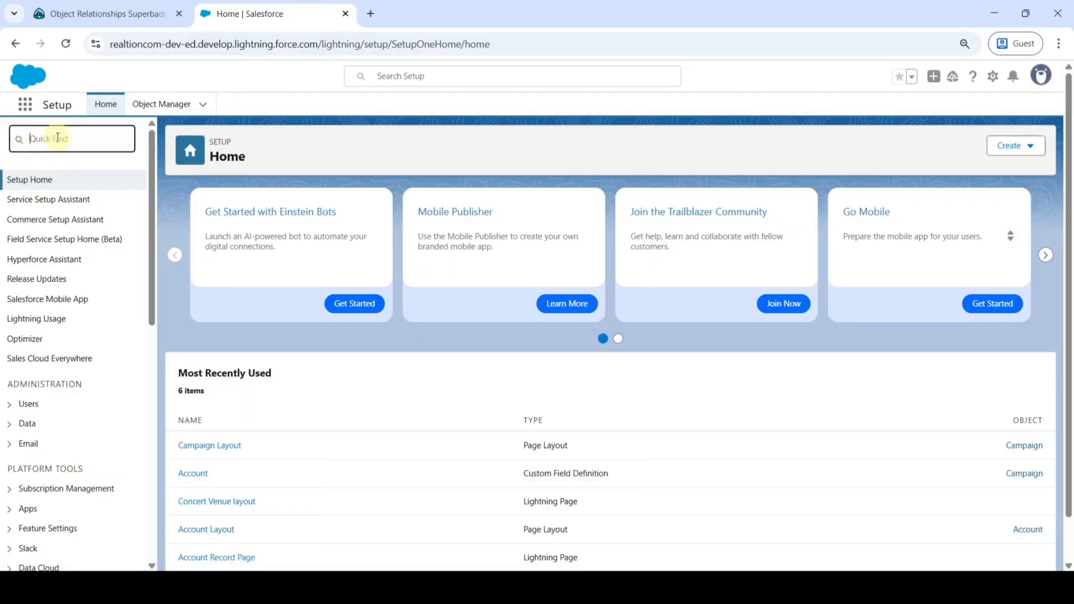
type("app ma")
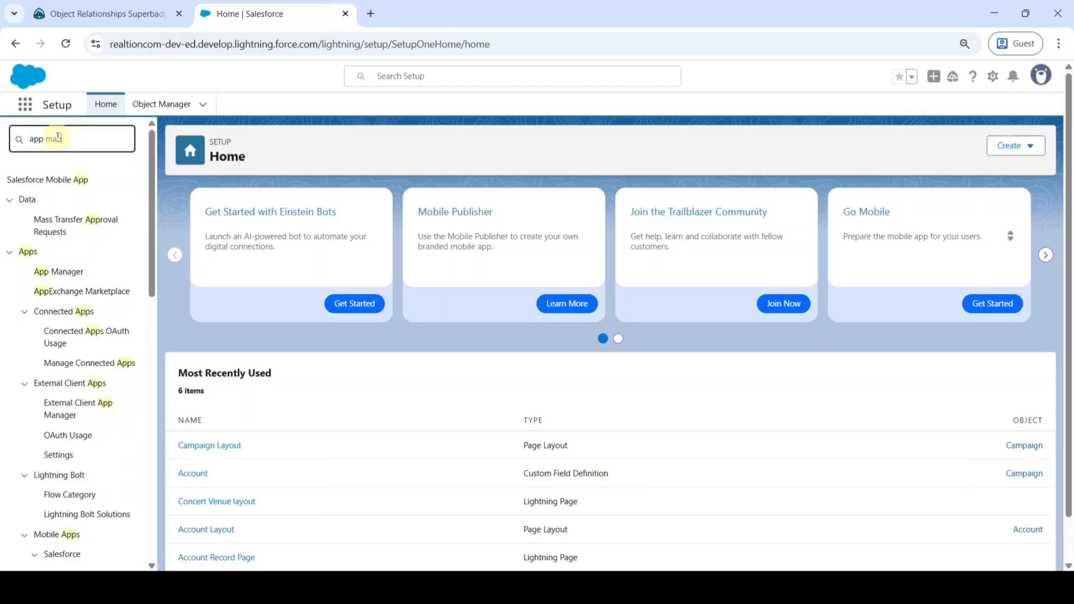
type("na")
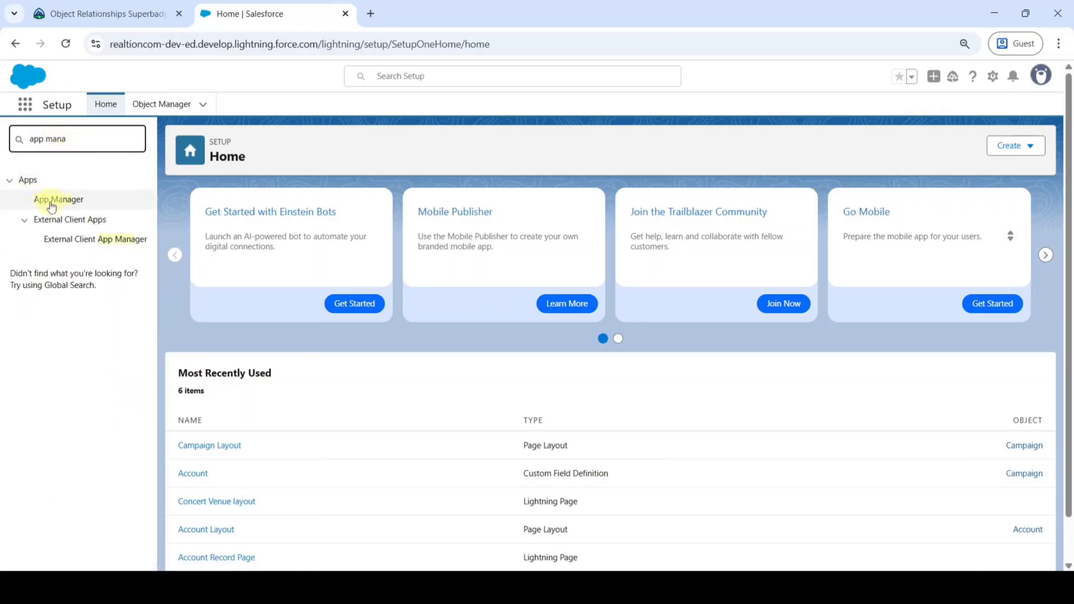
left_click(52, 204)
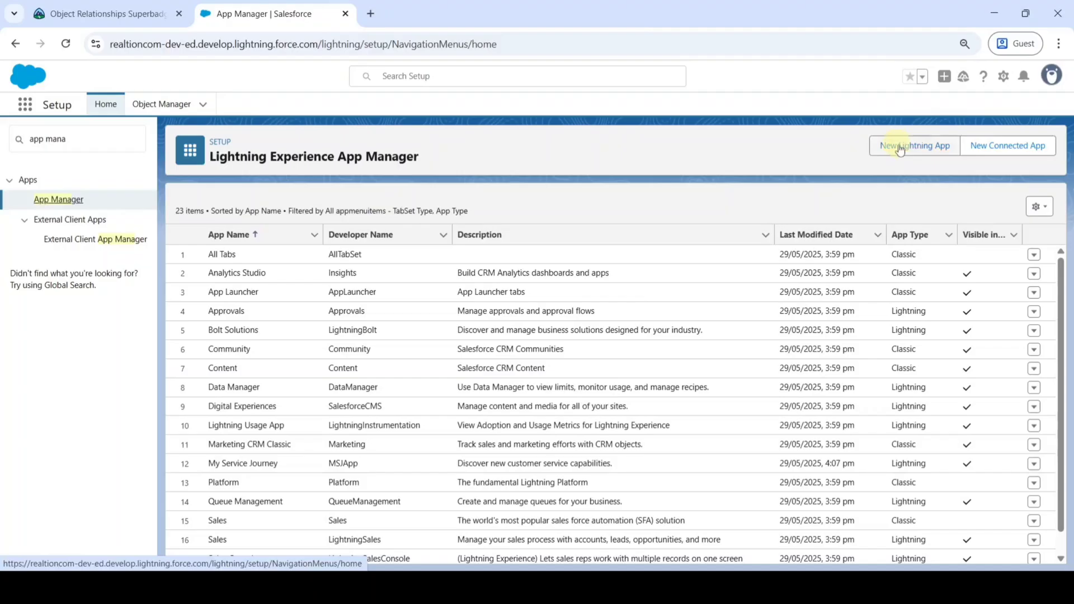
Start a New Lightning App, then copy 'World Tour Manager' from the Trailhead requirements table.
left_click(898, 147)
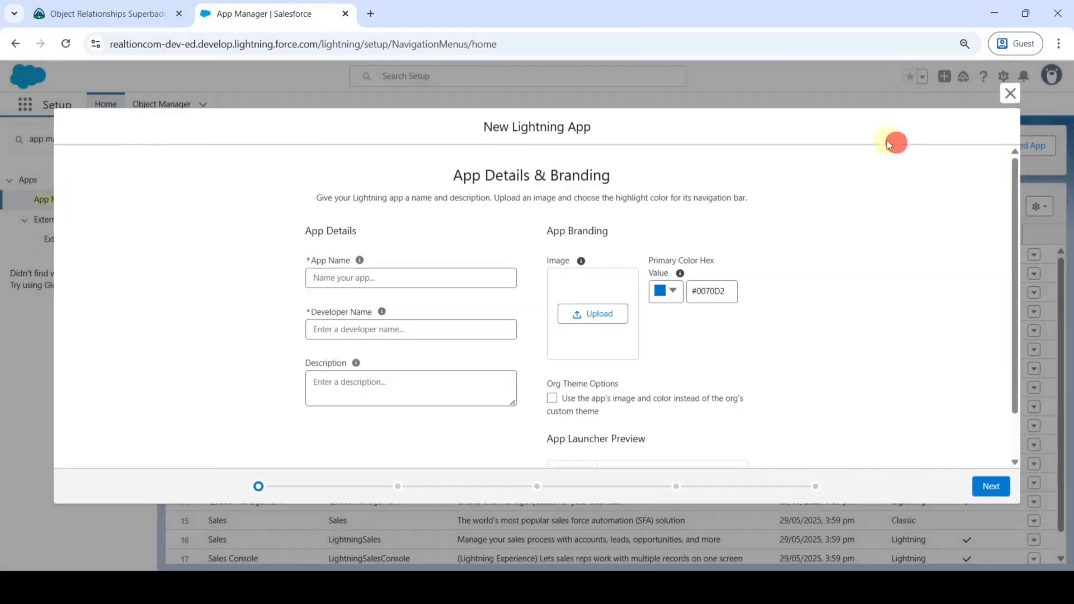
left_click(112, 12)
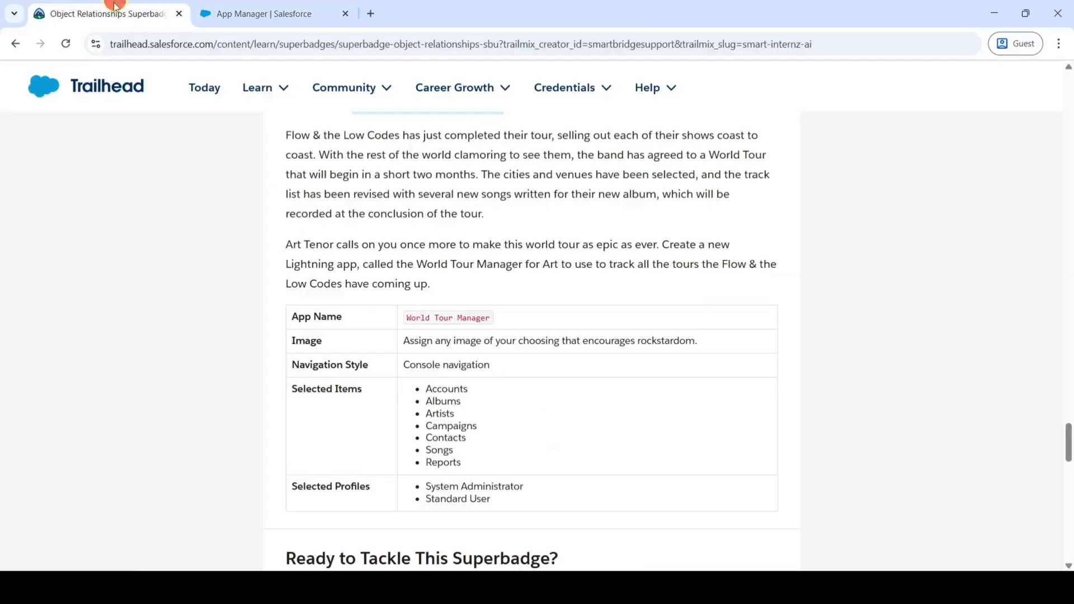
left_click_drag(407, 316, 493, 317)
right_click(464, 315)
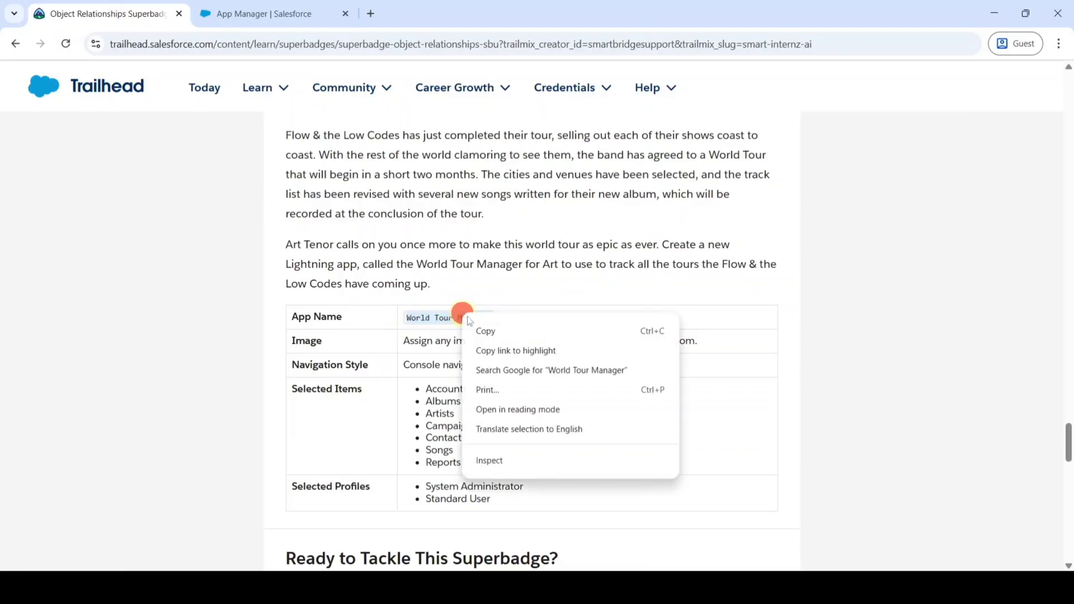
left_click(508, 332)
Paste 'World Tour Manager' as App Name, letting Developer Name fill as World_Tour_Manager, and continue.
left_click(317, 5)
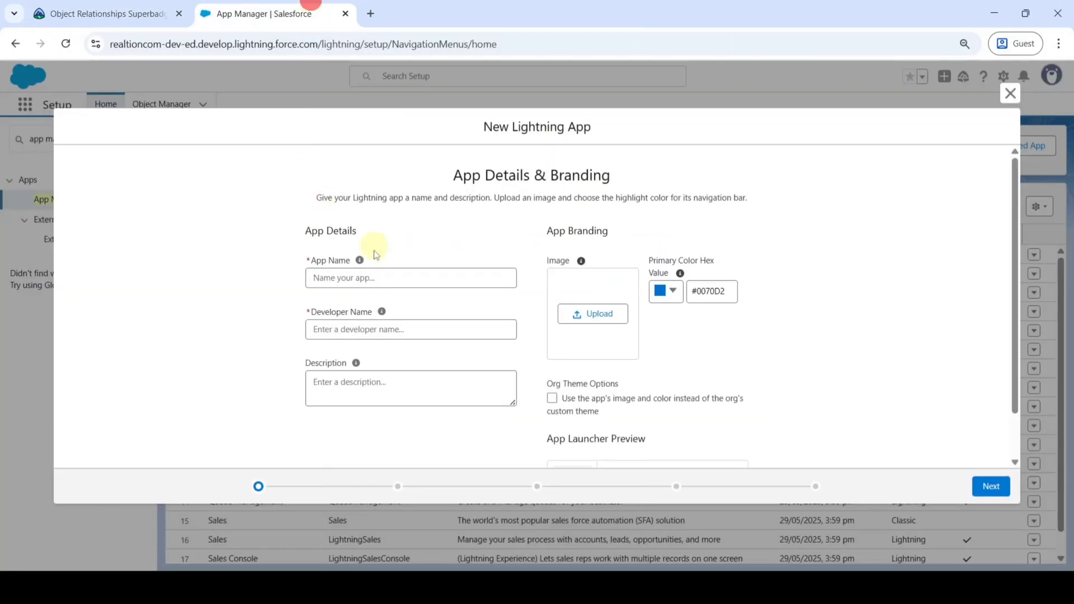
left_click(380, 277)
key("ctrl+v")
left_click(404, 237)
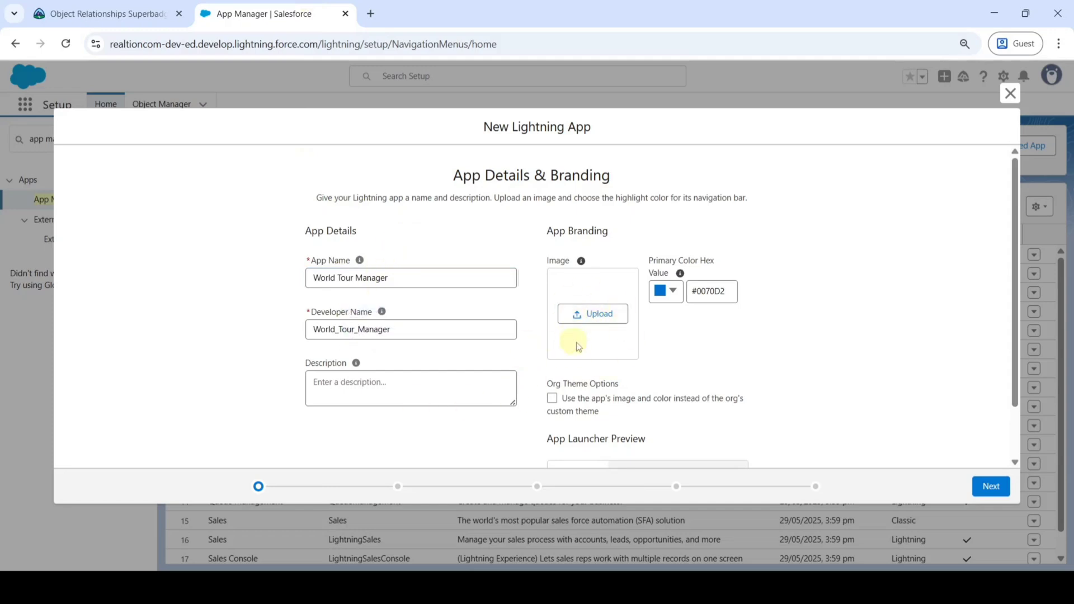
left_click(985, 486)
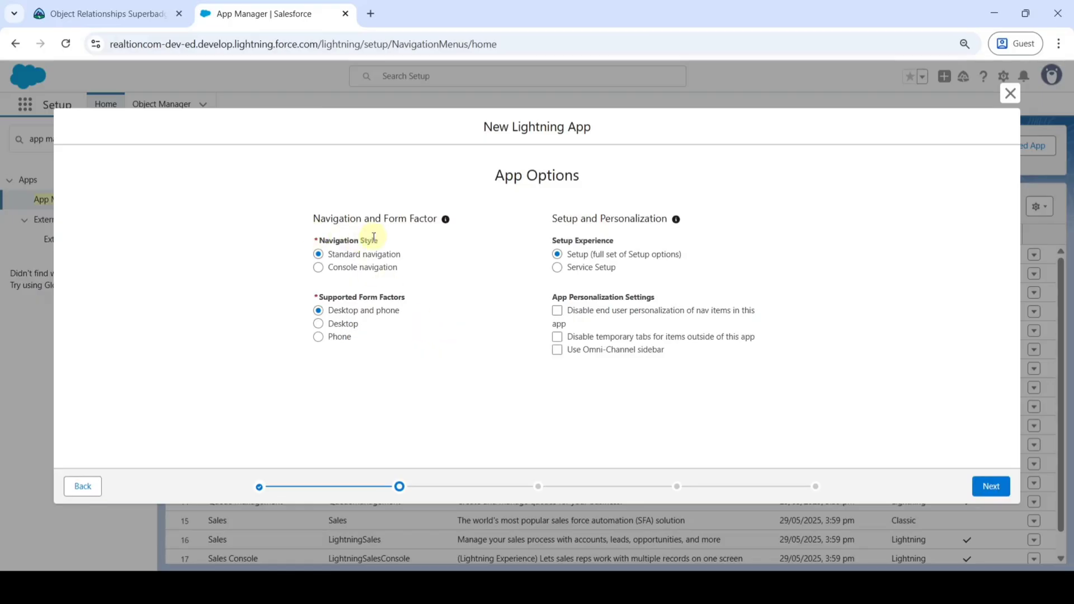
Choose Console navigation and skip Utility Items to reach the Navigation Items step.
left_click(319, 267)
left_click(986, 486)
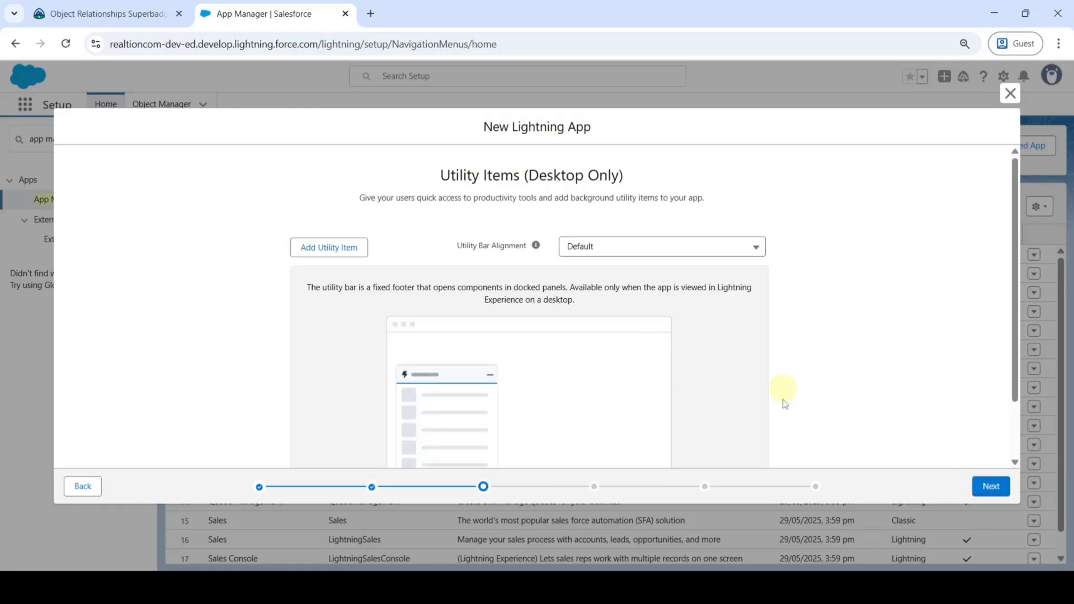
left_click(983, 483)
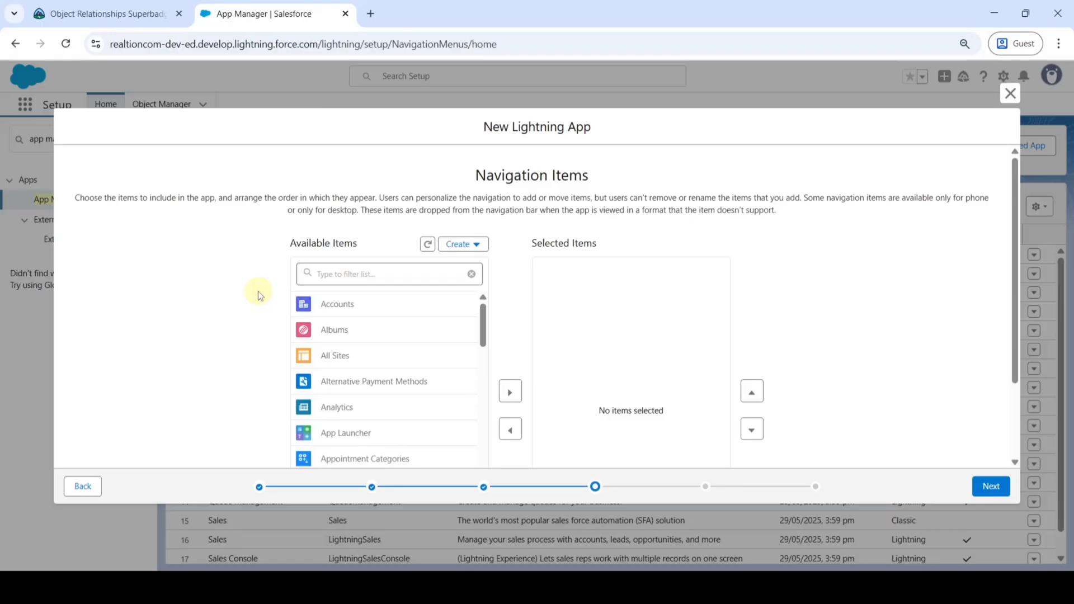
Add Accounts, Albums and Artists to the selected navigation items.
left_click(342, 299)
left_click(508, 319)
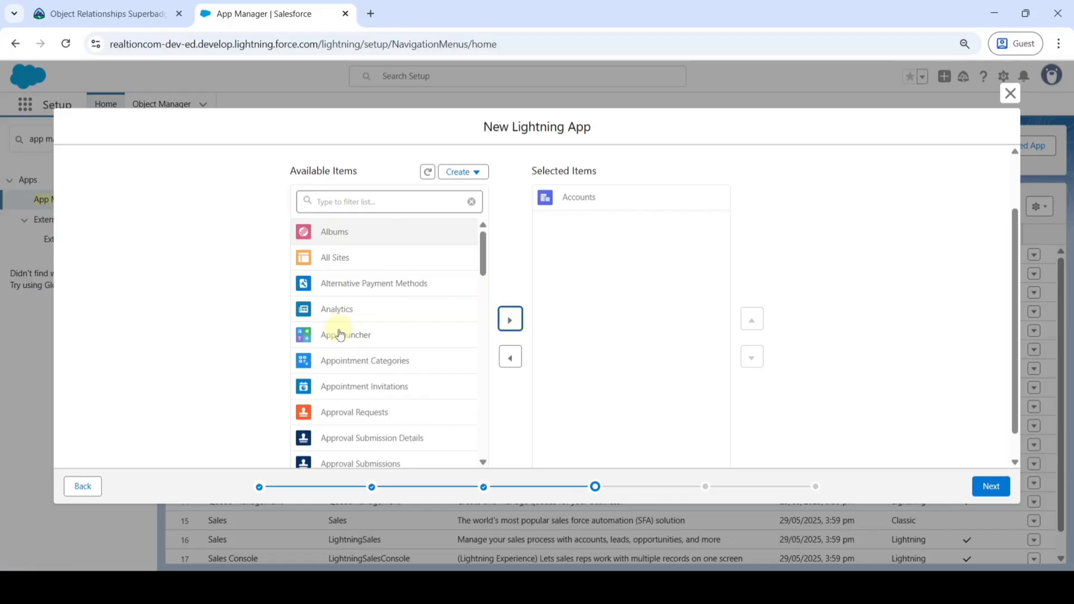
left_click(348, 230)
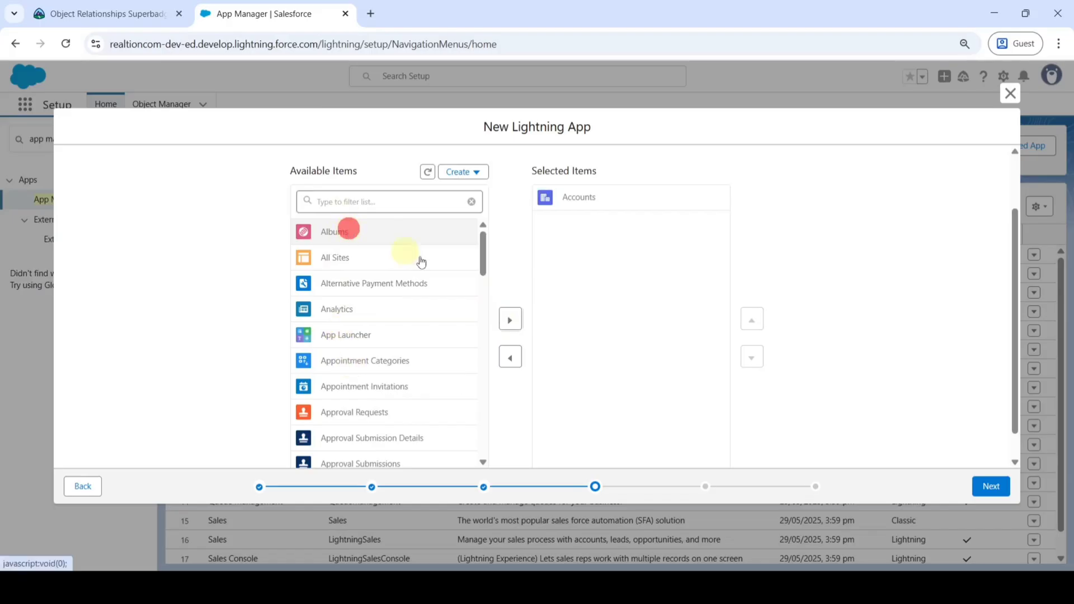
left_click(509, 319)
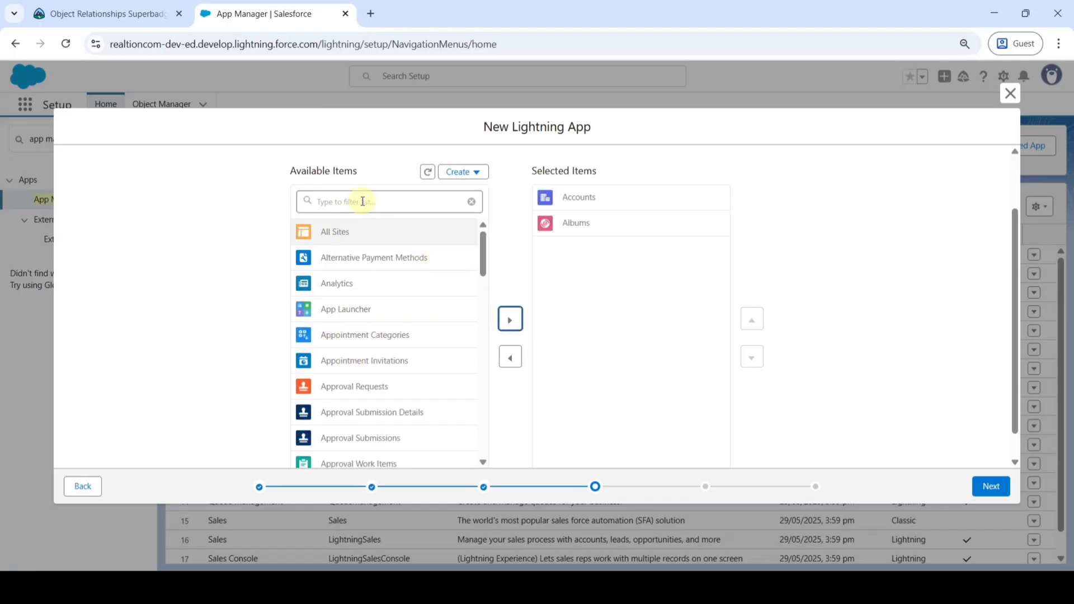
scroll(359, 300, "down", 1)
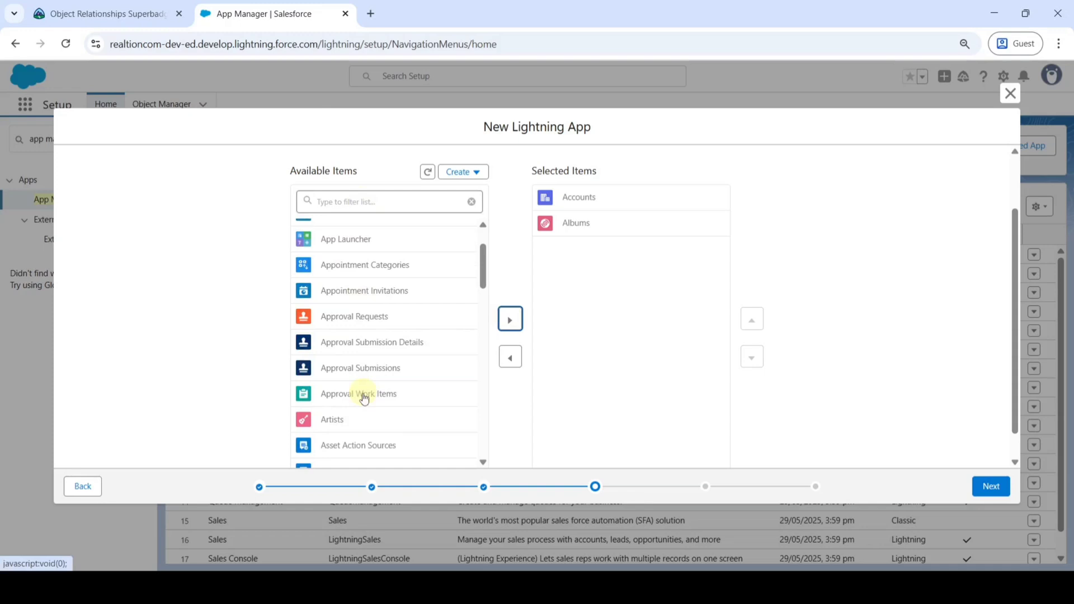
left_click(368, 418)
left_click(508, 320)
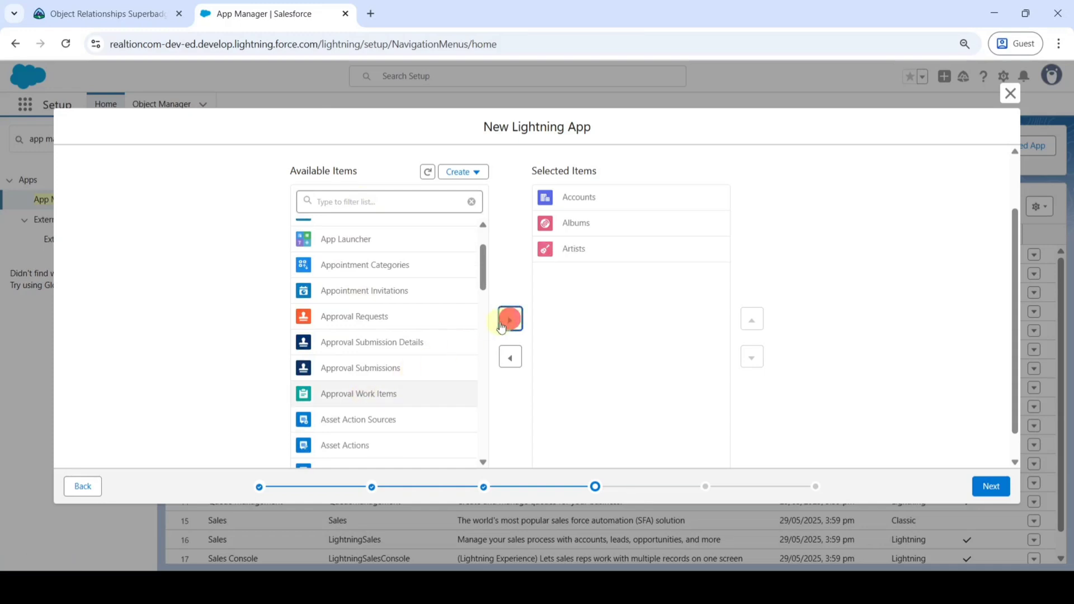
Filter for and add Campaigns and Contacts to the selected navigation items.
left_click(373, 206)
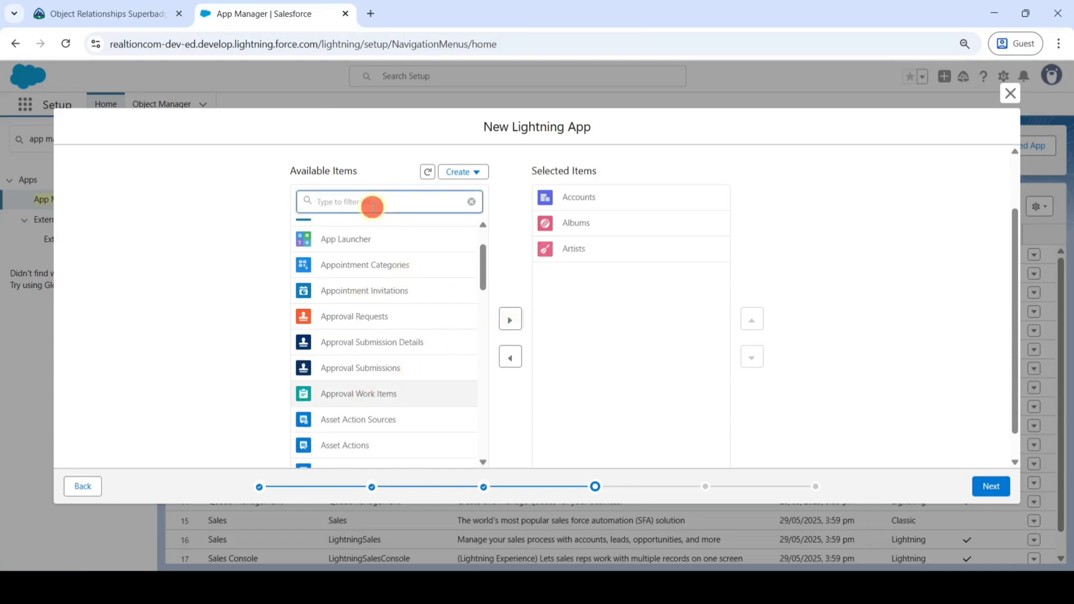
type("cam")
left_click(368, 234)
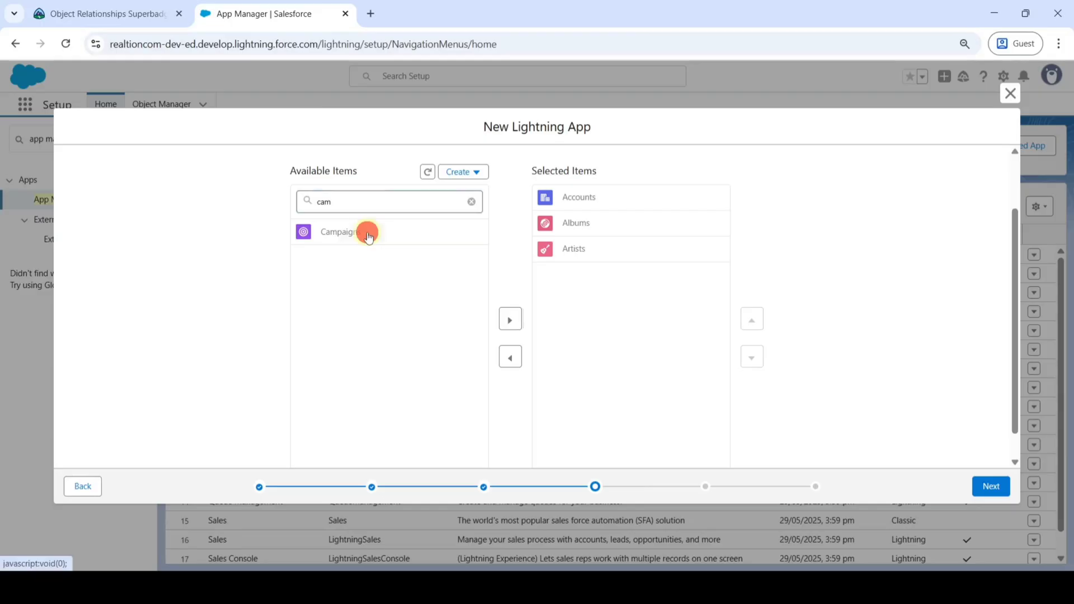
left_click(509, 319)
left_click(472, 201)
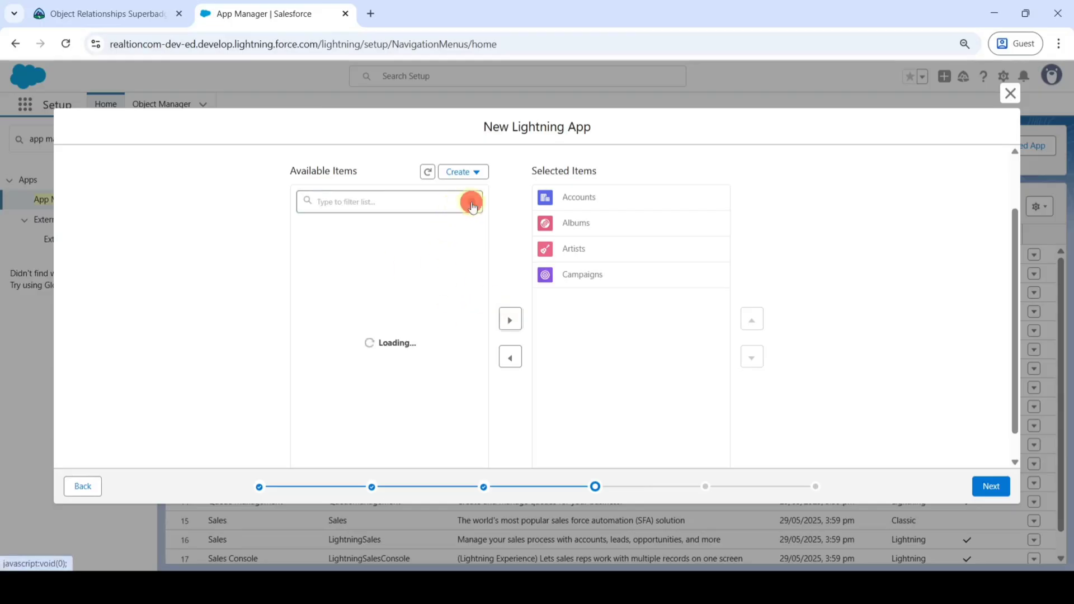
left_click(390, 203)
type("conta")
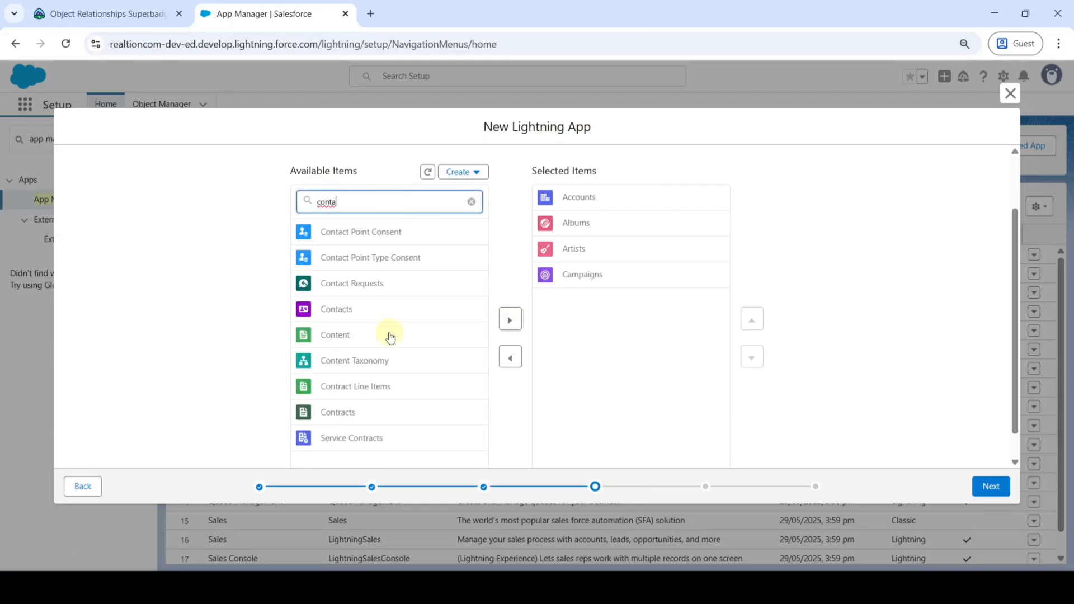
left_click(371, 308)
left_click(509, 317)
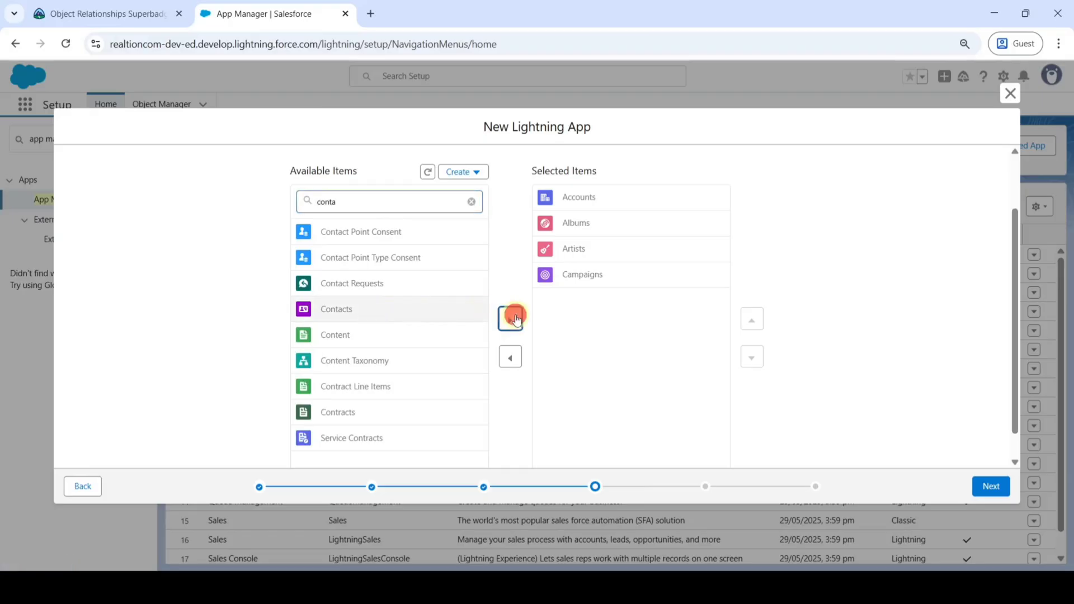
left_click(472, 202)
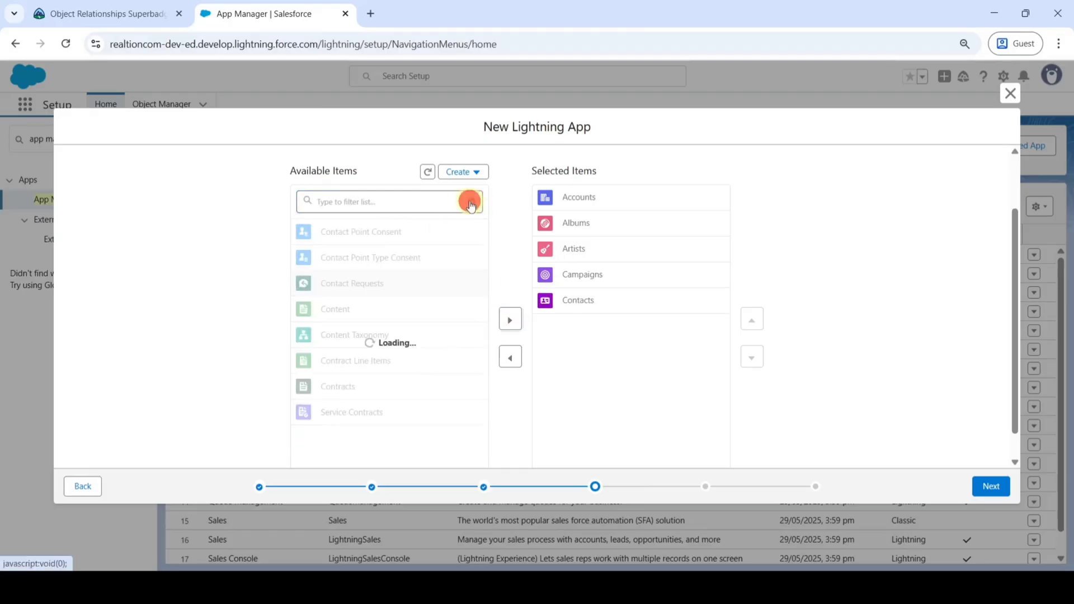
Filter for and add Songs and Reports, then move past the Navigation Items step.
left_click(440, 205)
type("song")
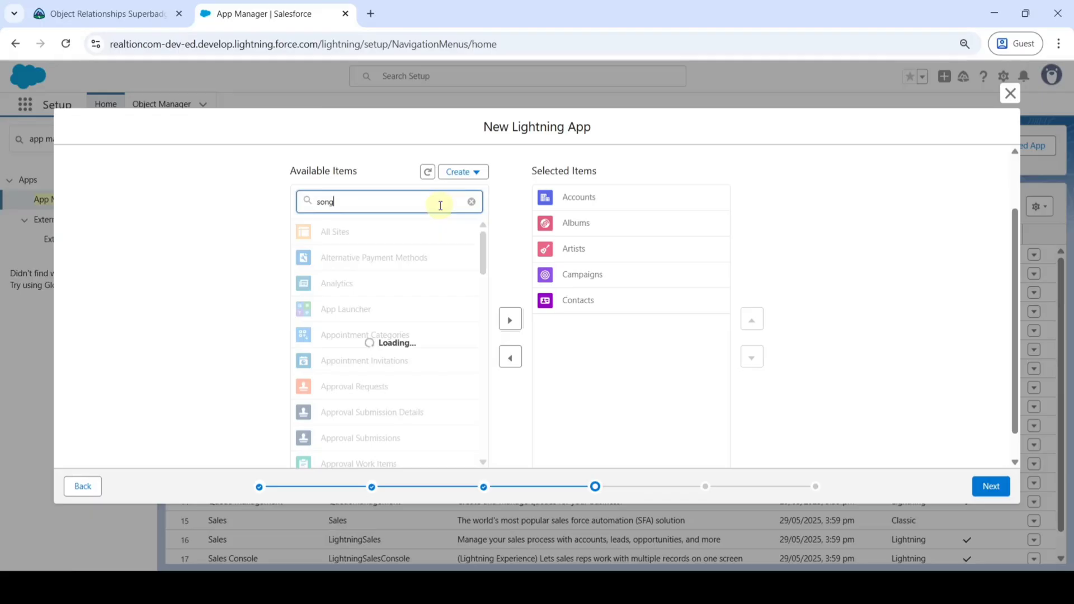
left_click(427, 231)
left_click(509, 319)
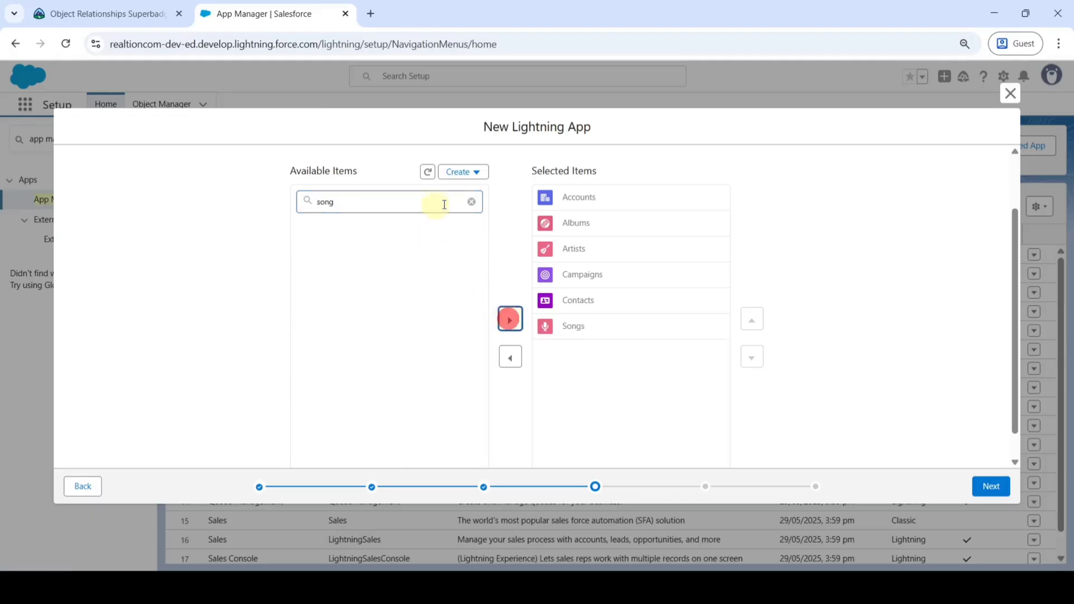
left_click(472, 202)
left_click(343, 202)
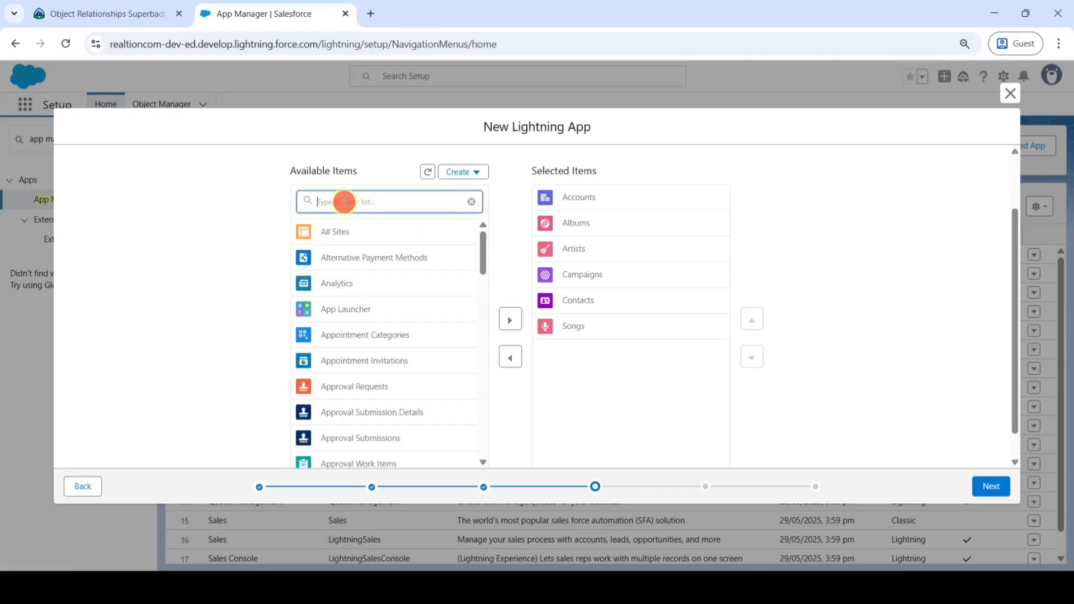
type("repor")
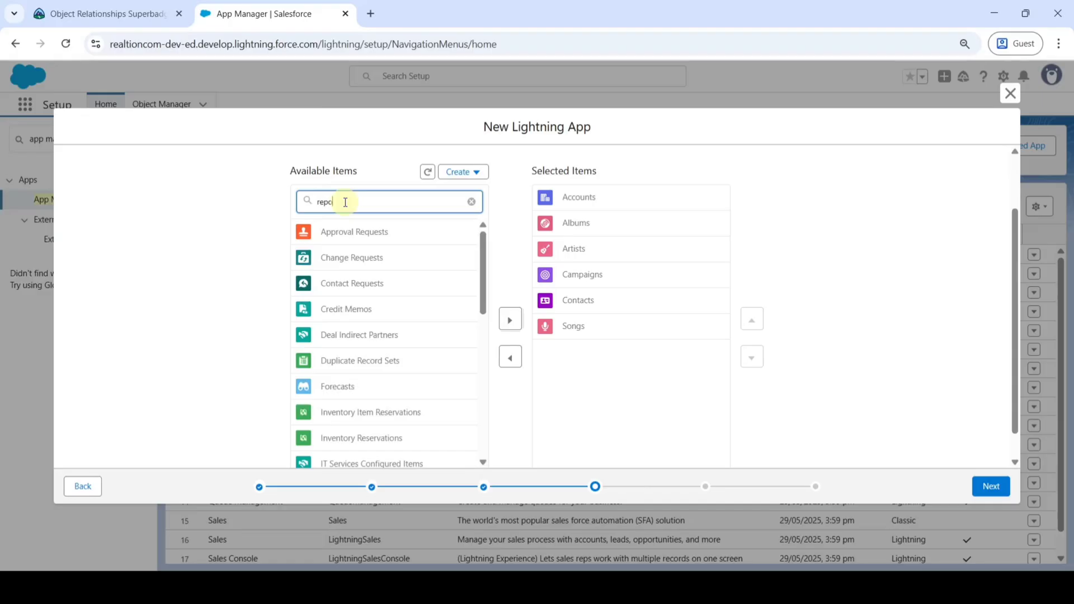
left_click(355, 230)
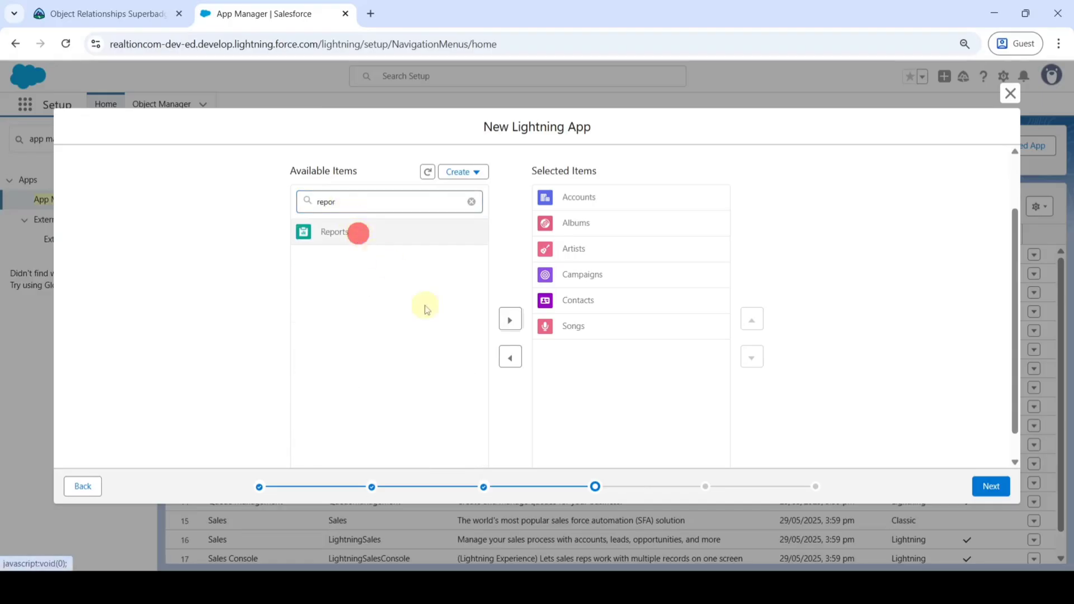
left_click(508, 322)
scroll(744, 434, "up", 3)
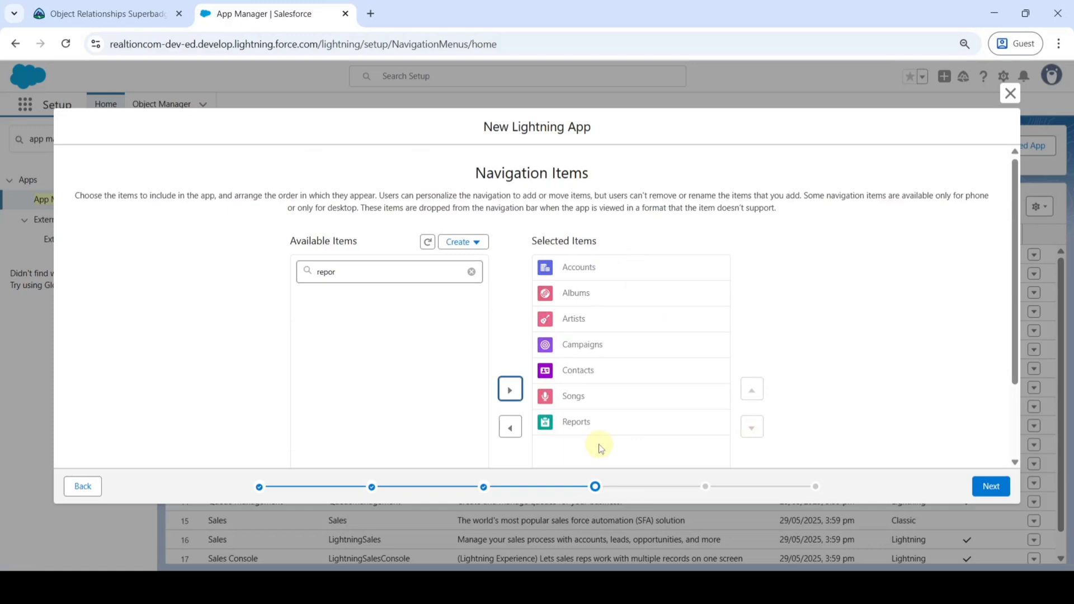
left_click(986, 492)
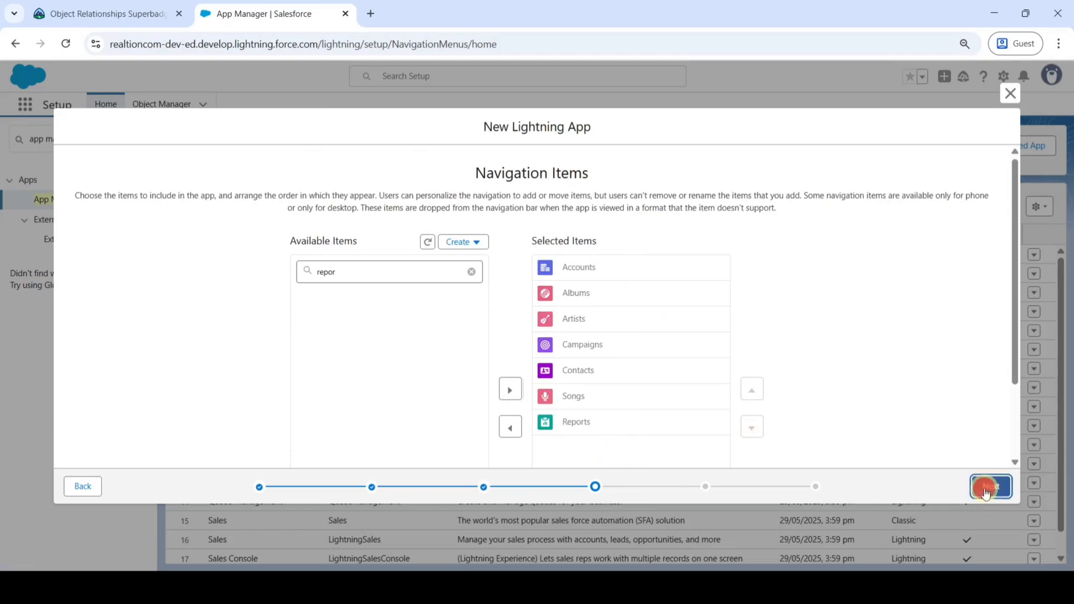
On the User Profiles step, filter for and select the System Administrator profile.
left_click(991, 485)
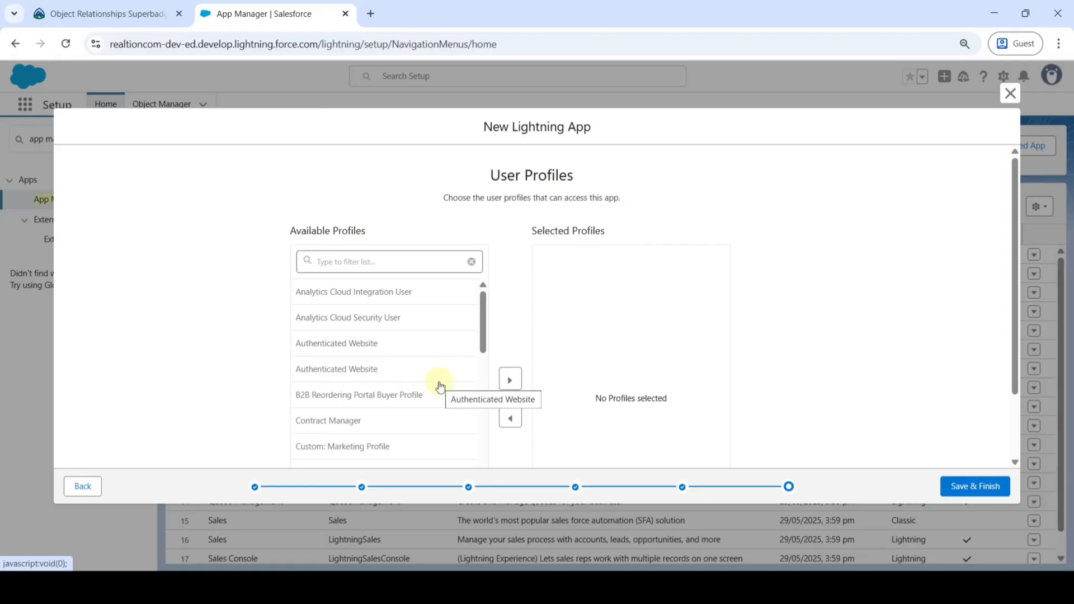
left_click(357, 259)
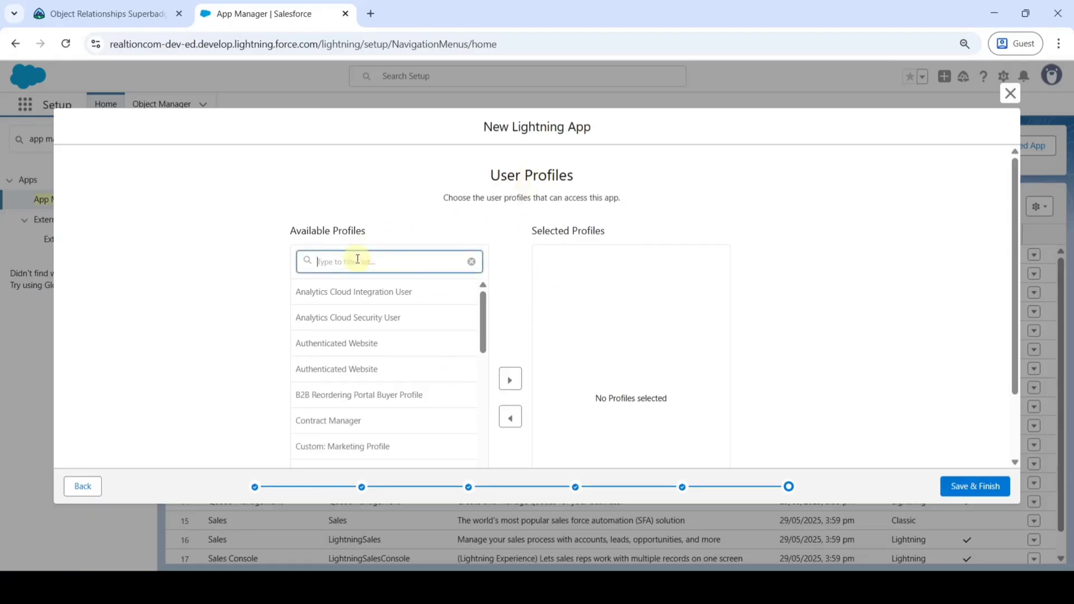
type("sys")
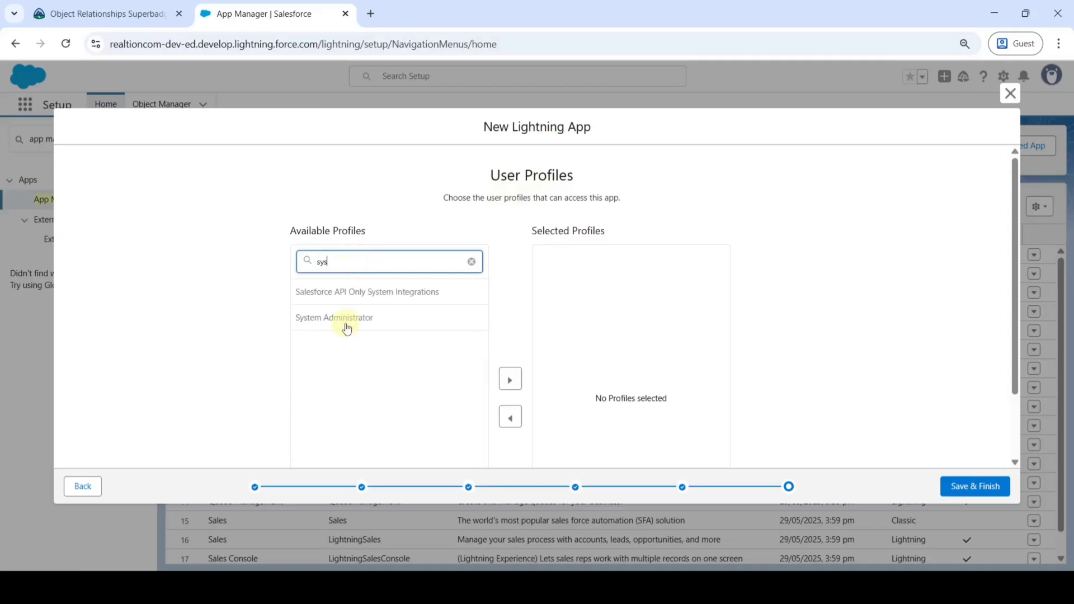
left_click(343, 314)
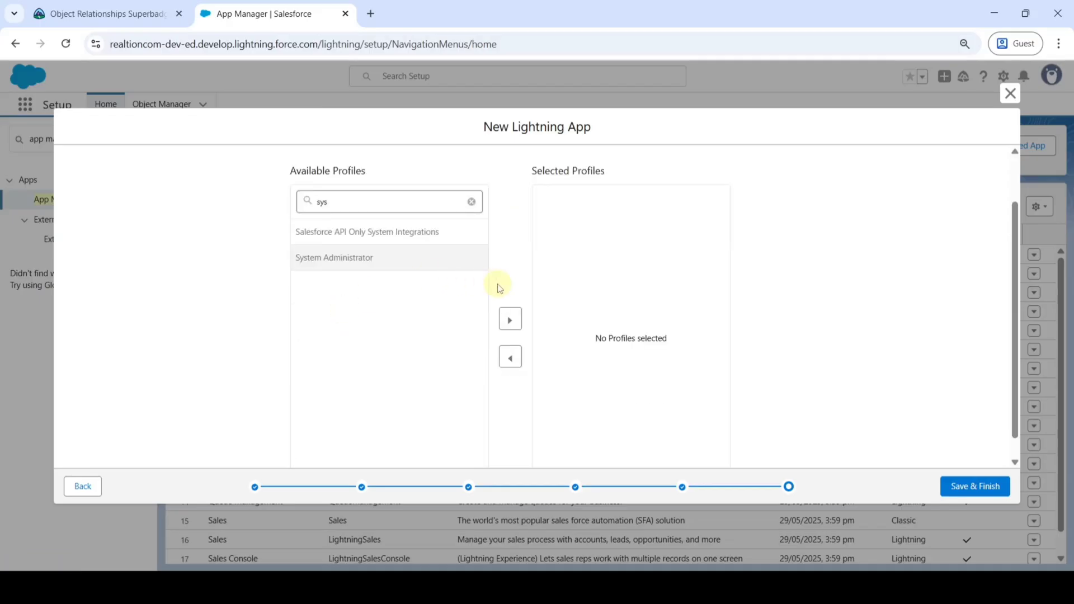
left_click(510, 320)
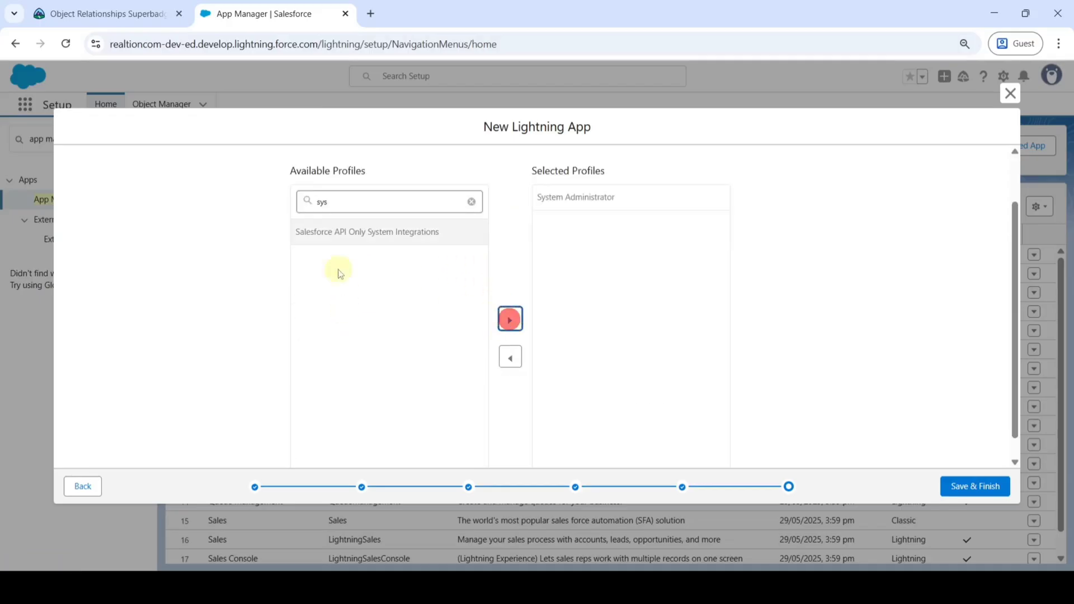
Filter for and add the Standard User profile to Selected Profiles.
left_click(471, 202)
left_click(401, 202)
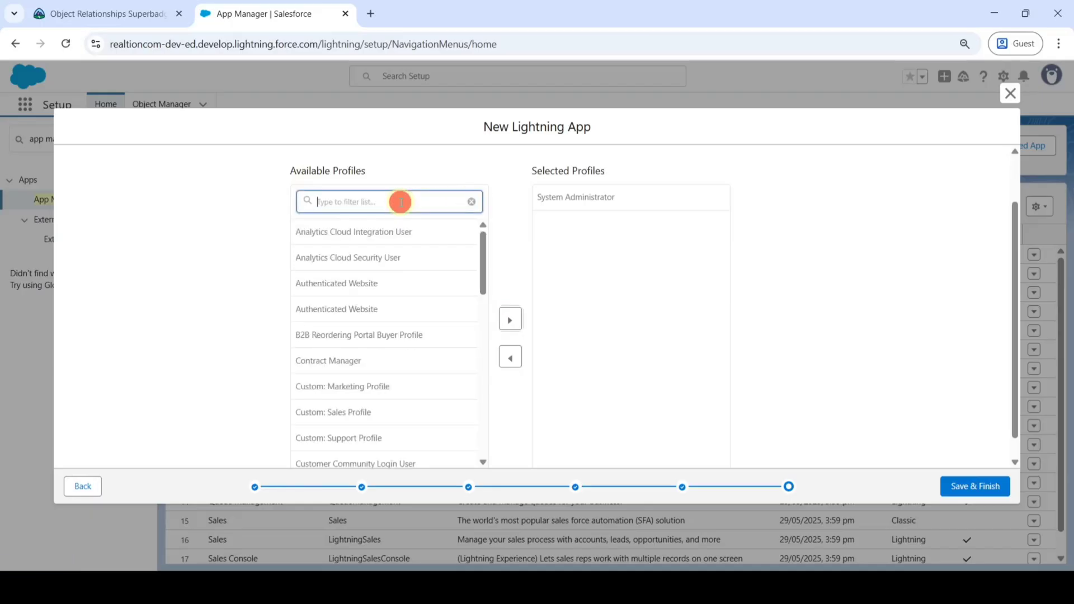
type("stan")
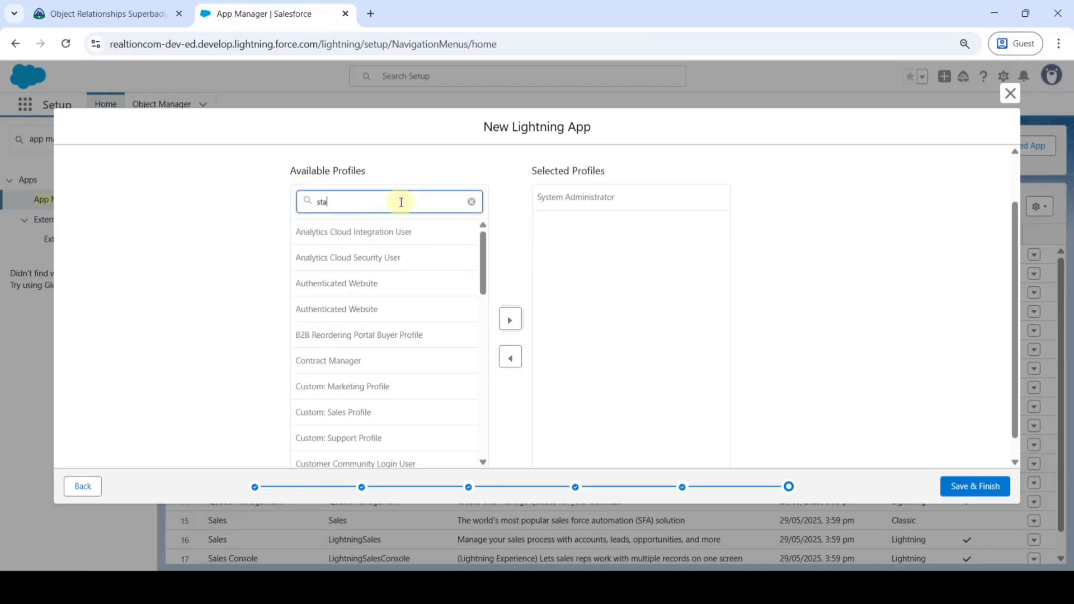
left_click(346, 287)
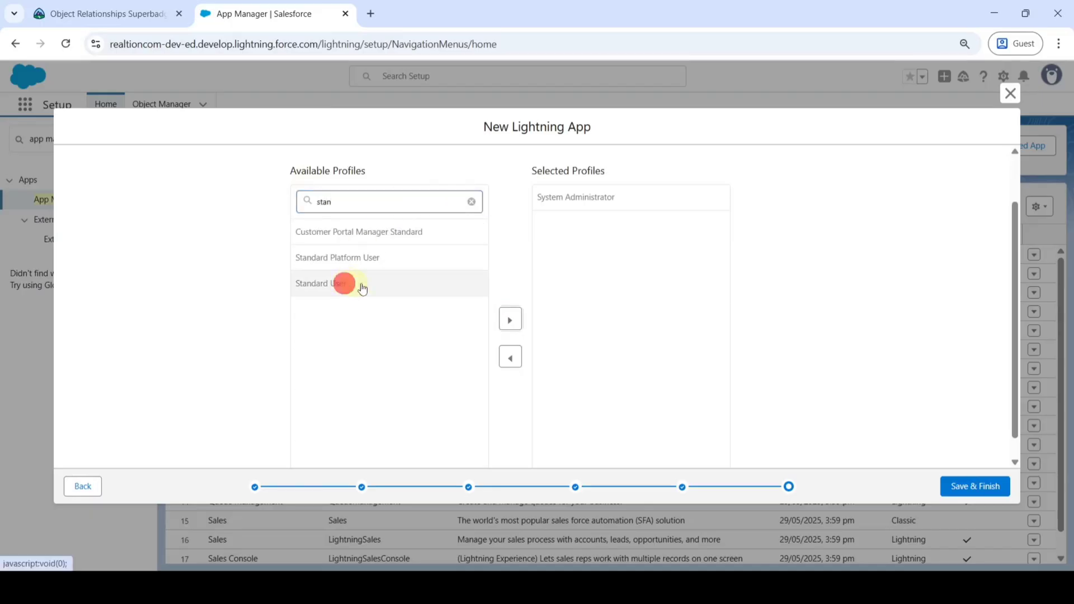
left_click(510, 320)
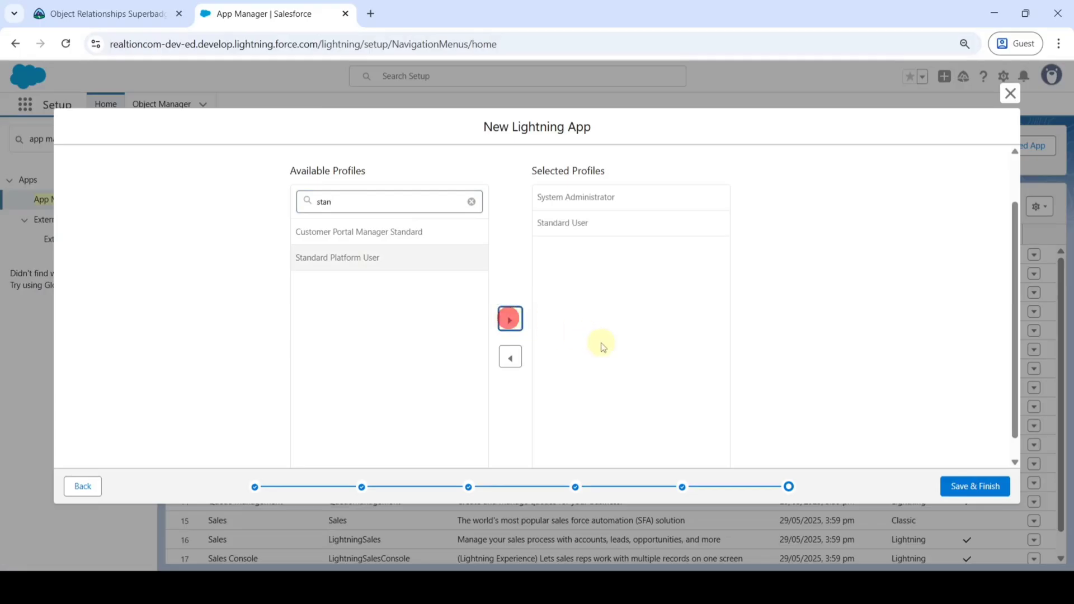
scroll(610, 370, "up", 1)
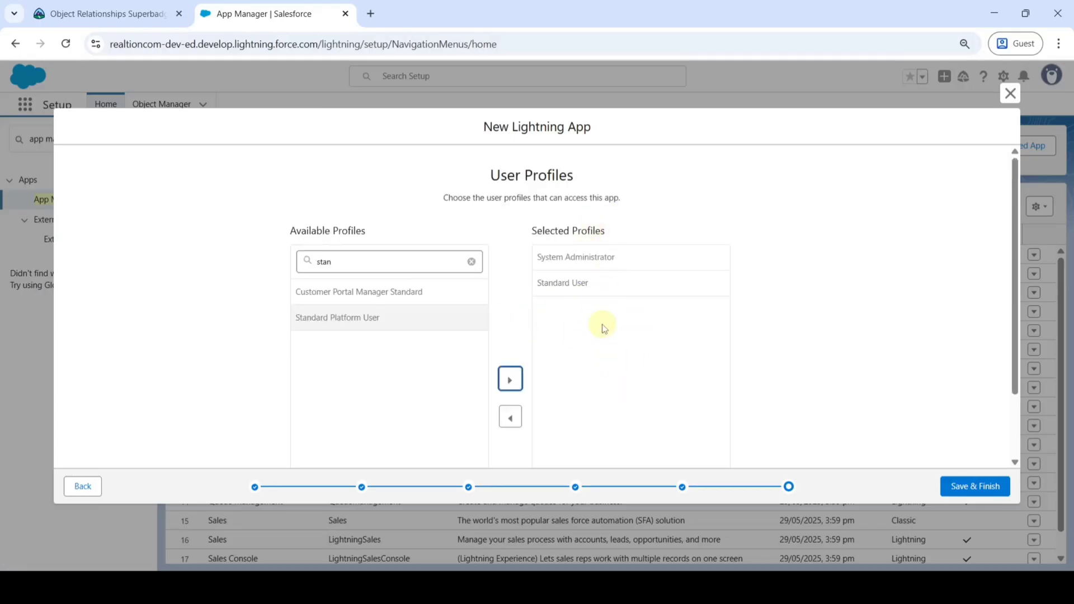
Save & Finish the app, then search the App Launcher for 'wo' to find World Tour Manager.
left_click(963, 487)
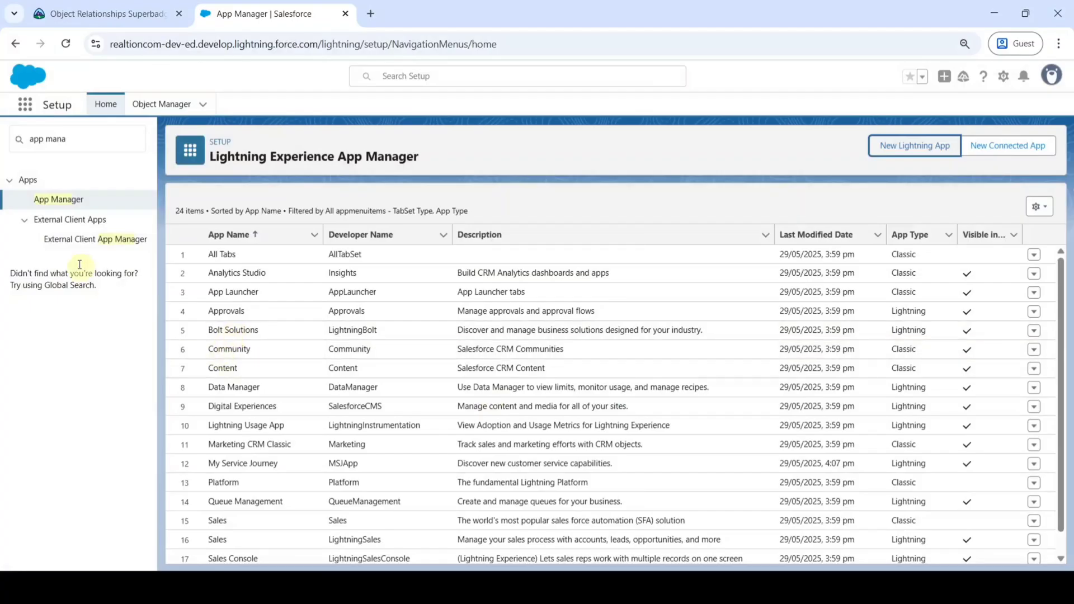
left_click(25, 105)
left_click(58, 162)
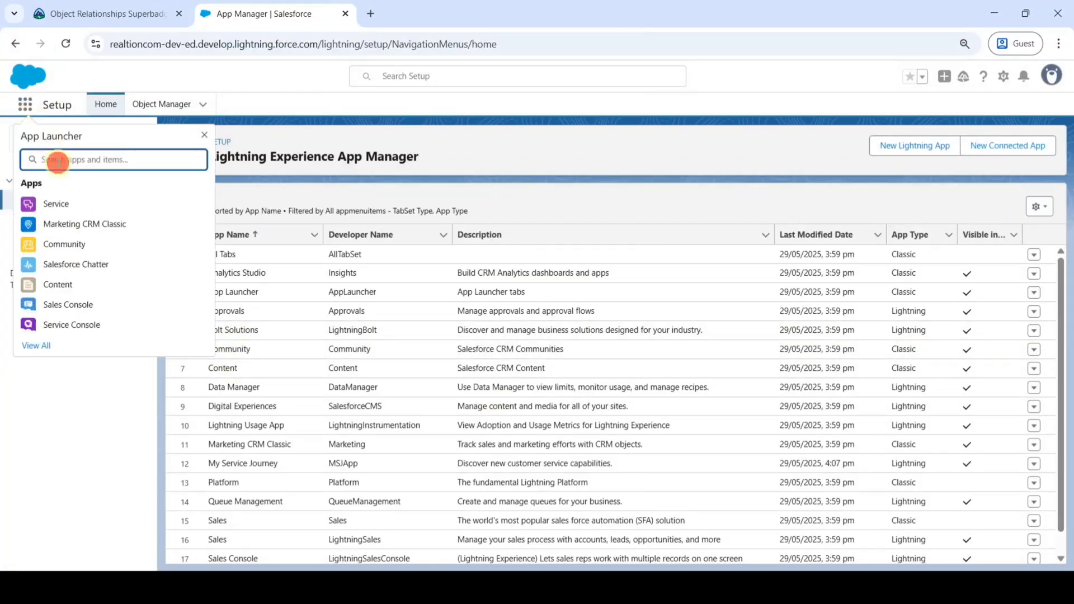
type("wo")
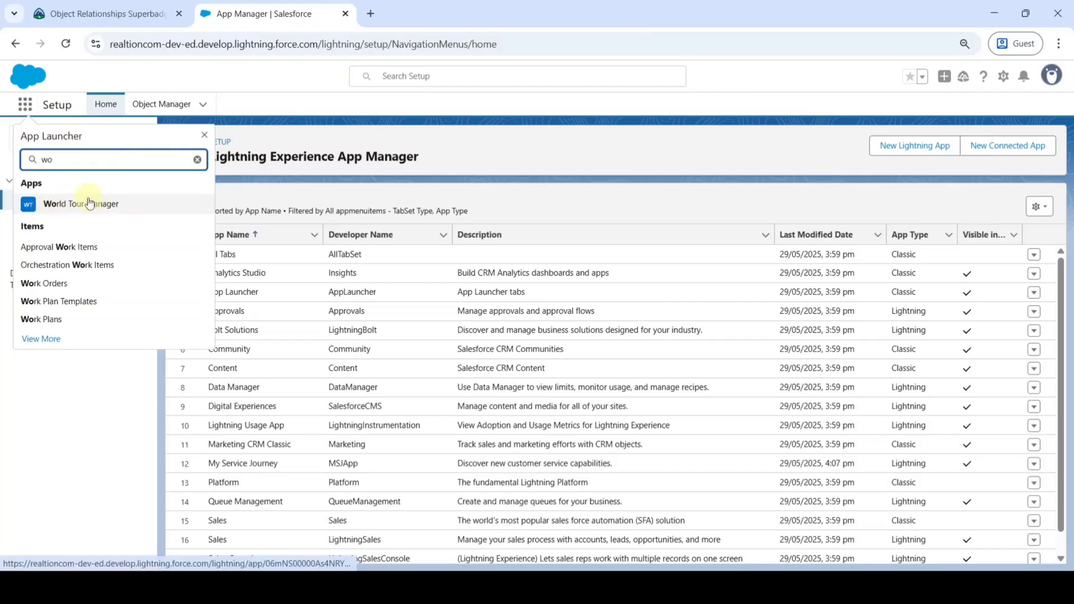
On the Trailhead page, run Check Challenge for challenge 3, Lightning App Details.
left_click(106, 14)
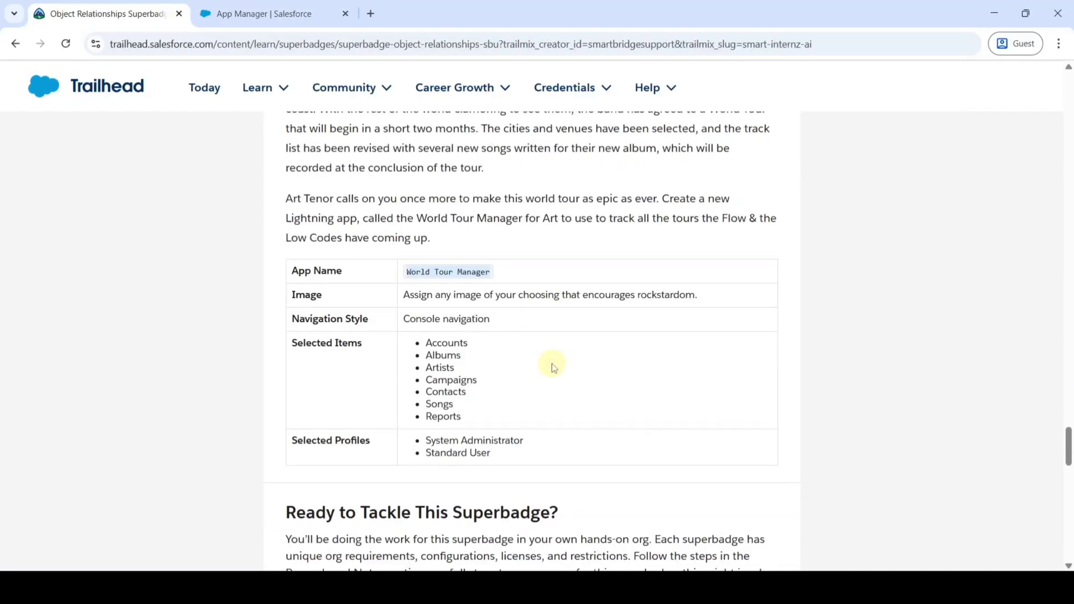
scroll(552, 364, "down", 1)
scroll(497, 400, "down", 4)
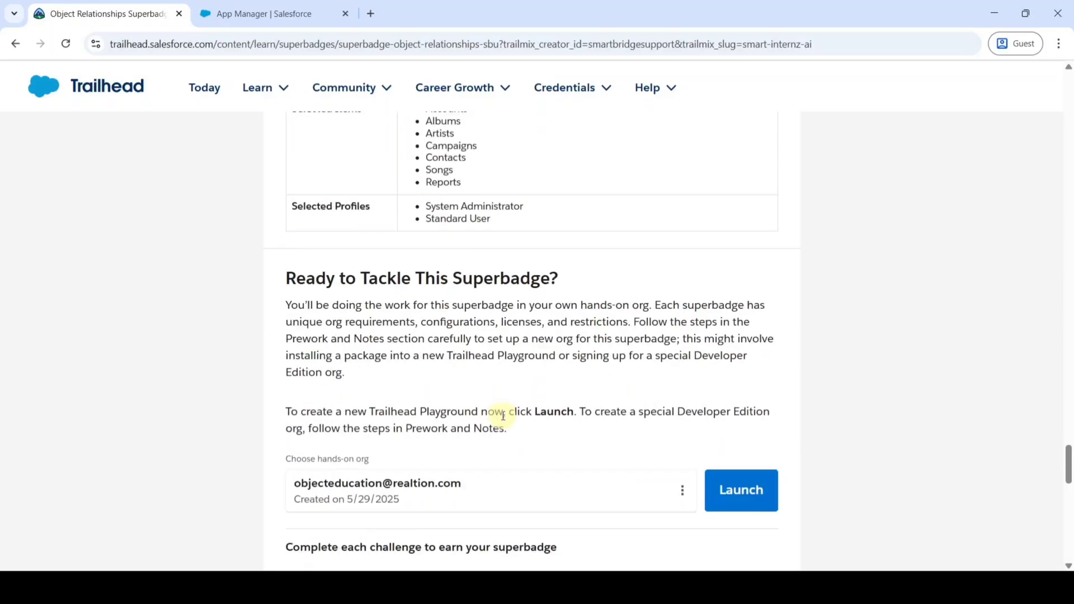
scroll(503, 416, "down", 7)
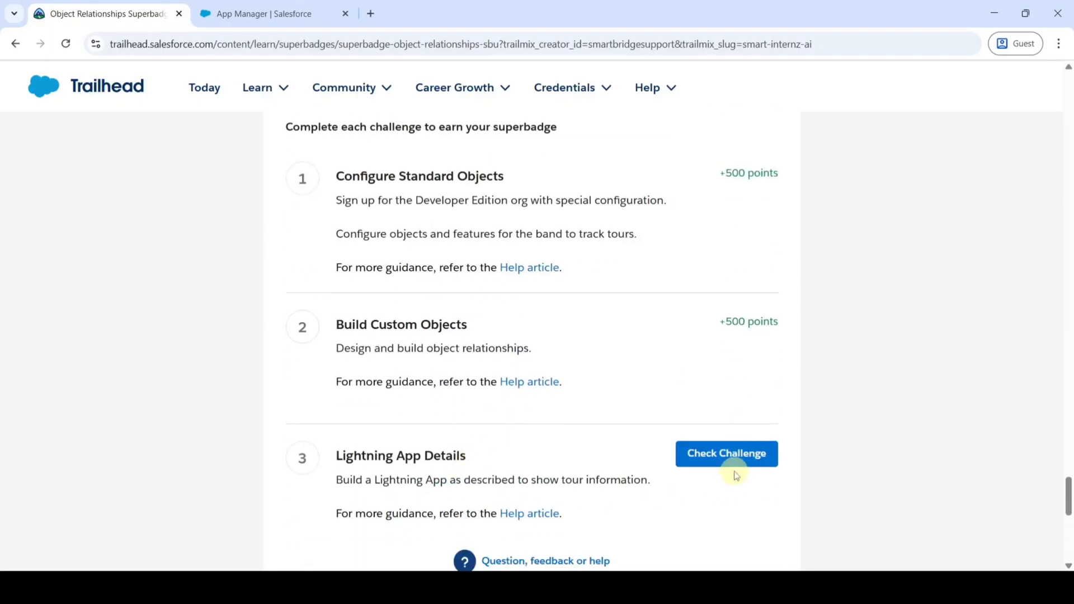
left_click(724, 460)
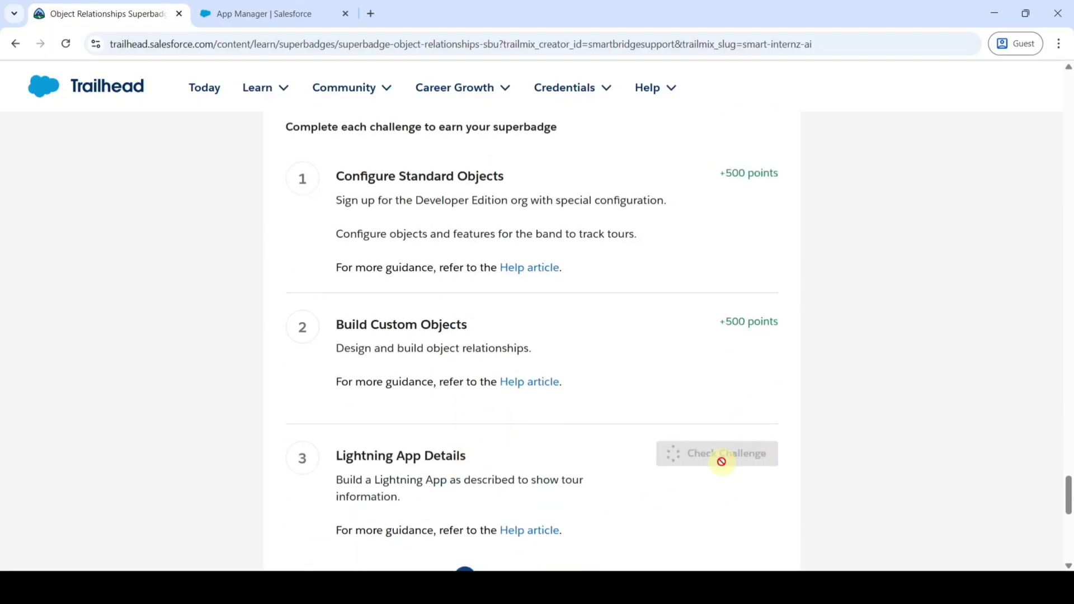